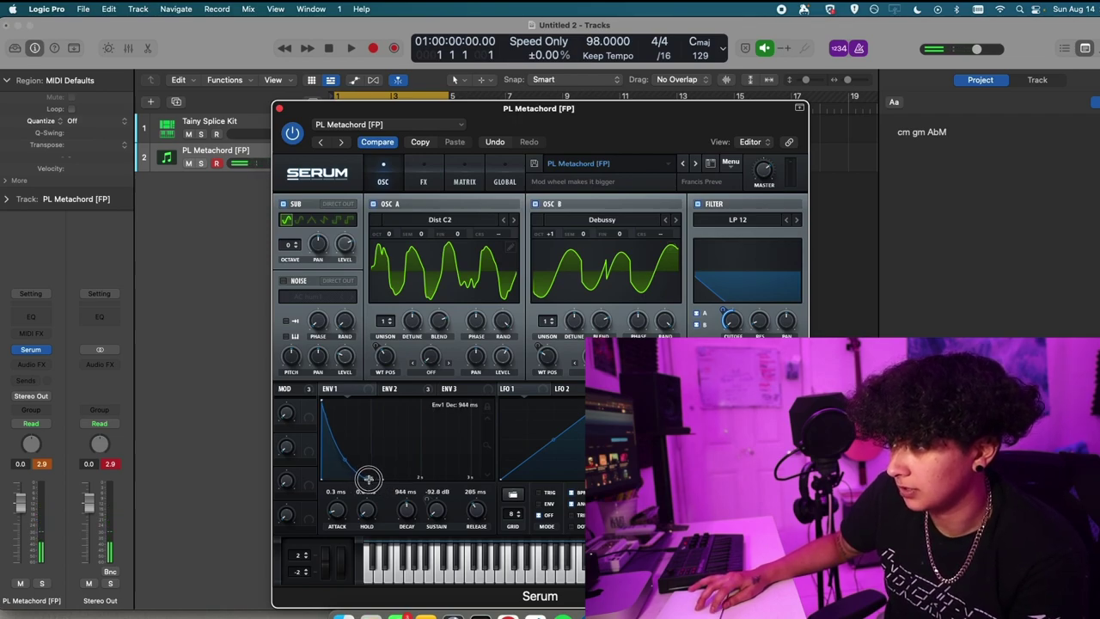
# Set Env 1 in Serum to a 1.19 s decay and -43.6 dB sustain, and open the synth's effects page.
pyautogui.moveTo(368, 479); pyautogui.dragTo(376, 478)
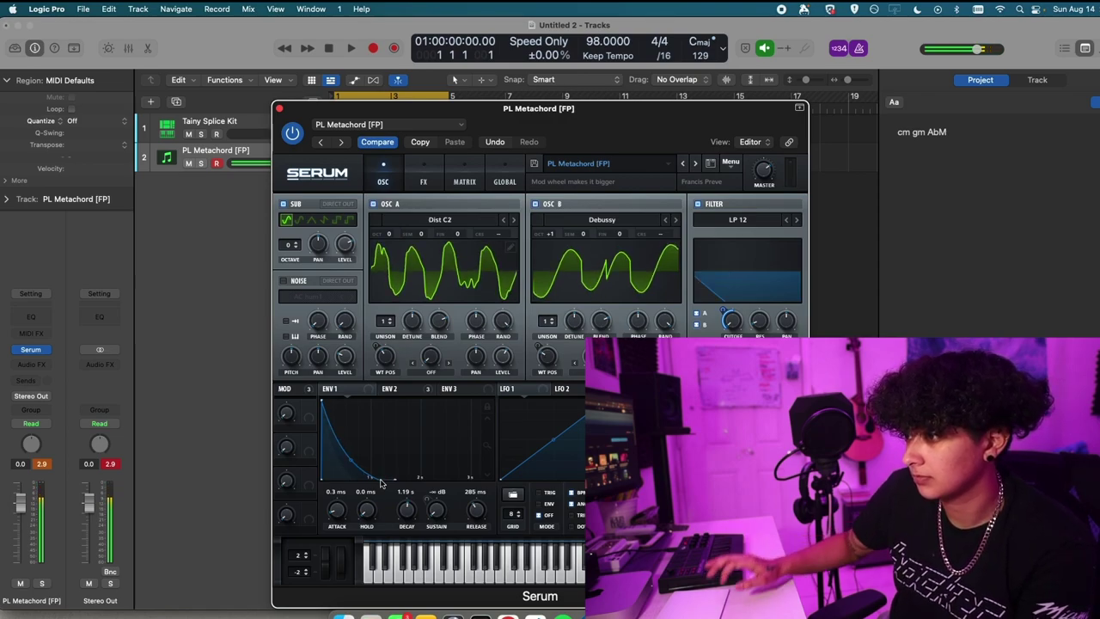
pyautogui.moveTo(442, 514); pyautogui.dragTo(439, 500)
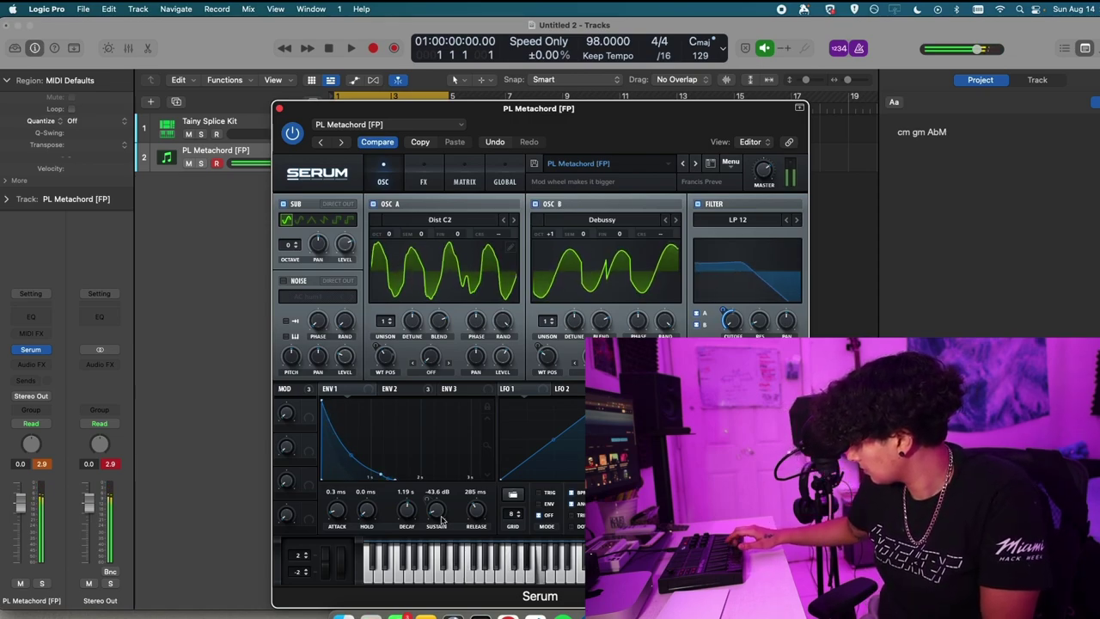
pyautogui.click(423, 176)
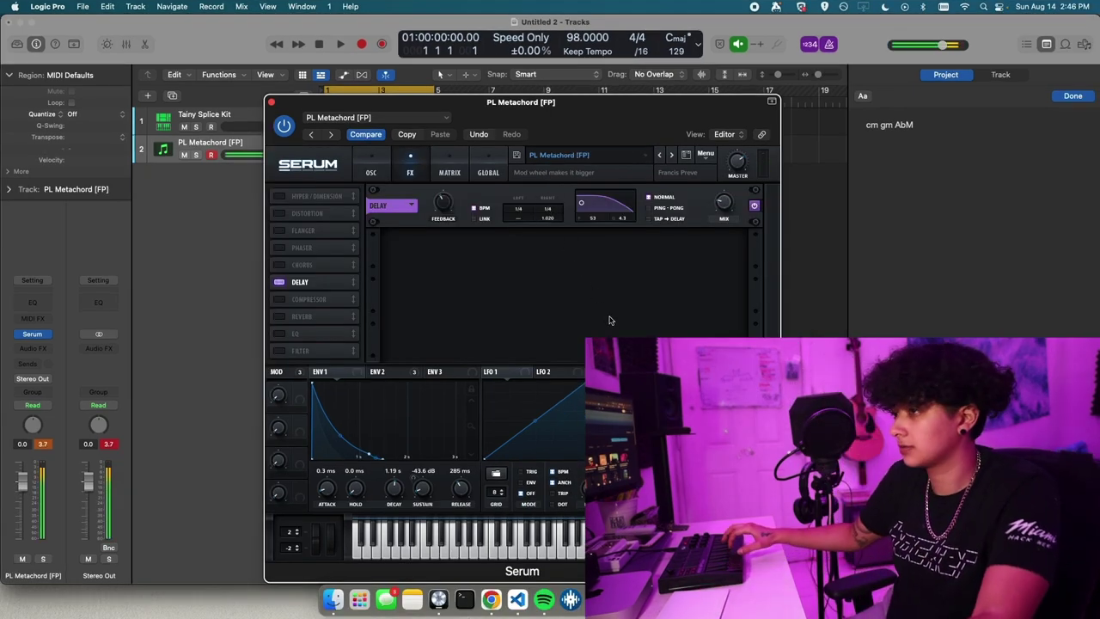
# Record the chord part on the PL Metachord track over bars 1 to 8, and re-record its ending from bar 7.
pyautogui.press('space')
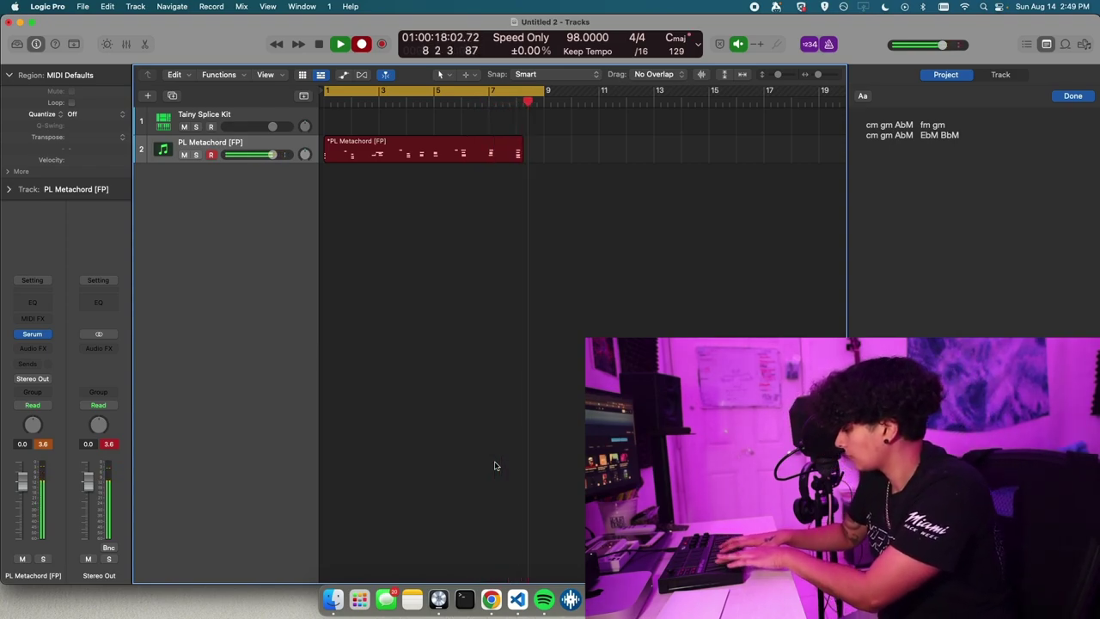
pyautogui.press('space')
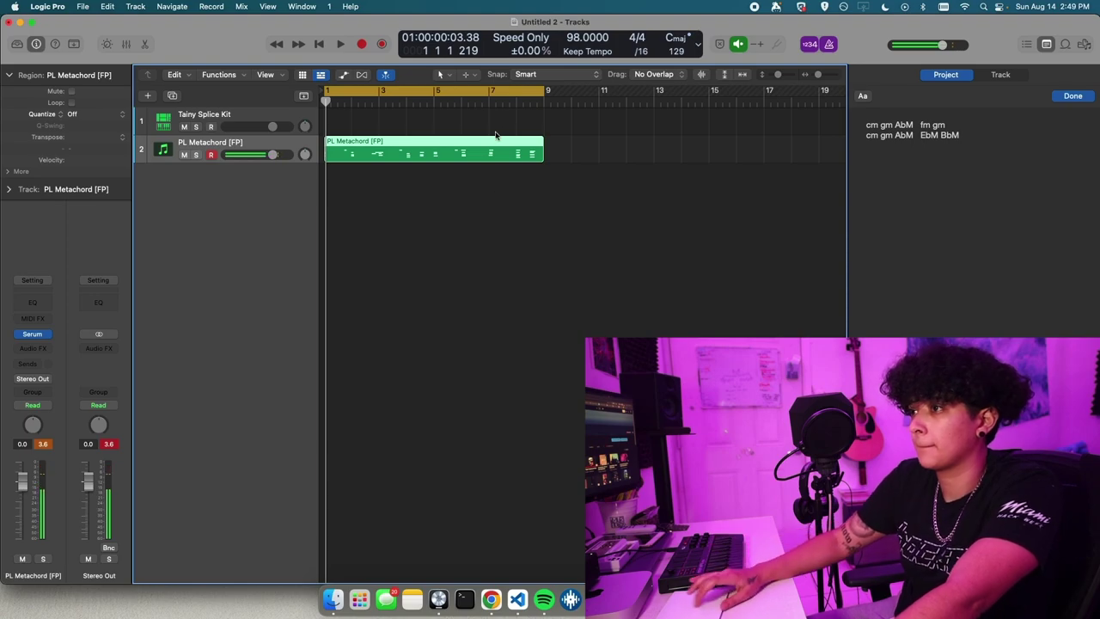
pyautogui.click(494, 95)
pyautogui.press('r')
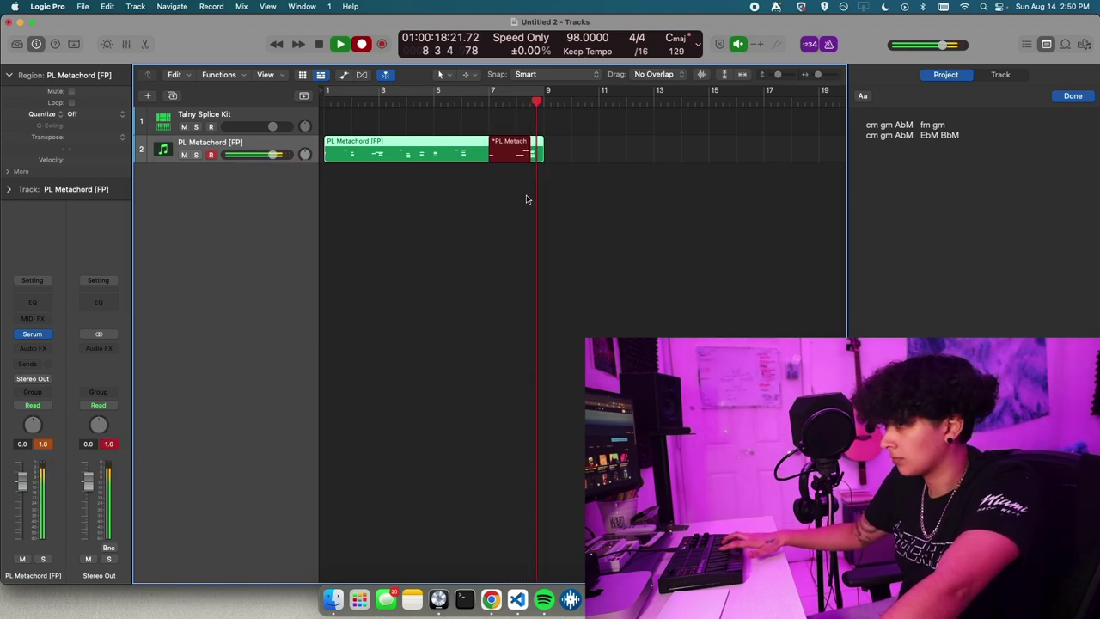
pyautogui.press('space')
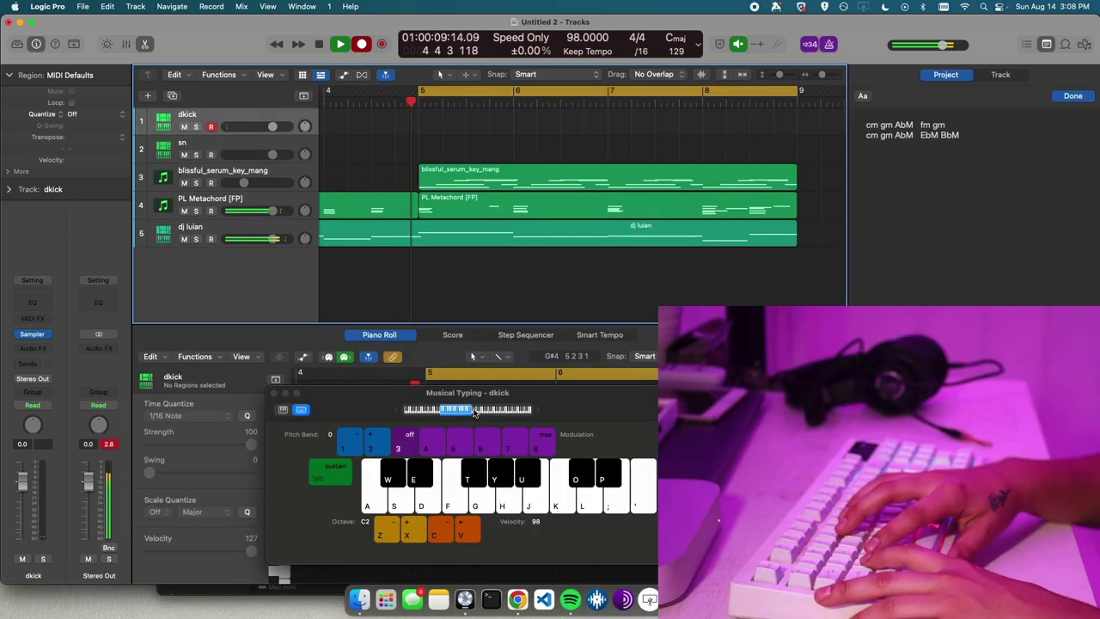
# Record a kick pattern on the dkick track from bar 5, alternating the notes C2 and D2 with Musical Typing.
pyautogui.press('s')
pyautogui.press('a')
pyautogui.press('s')
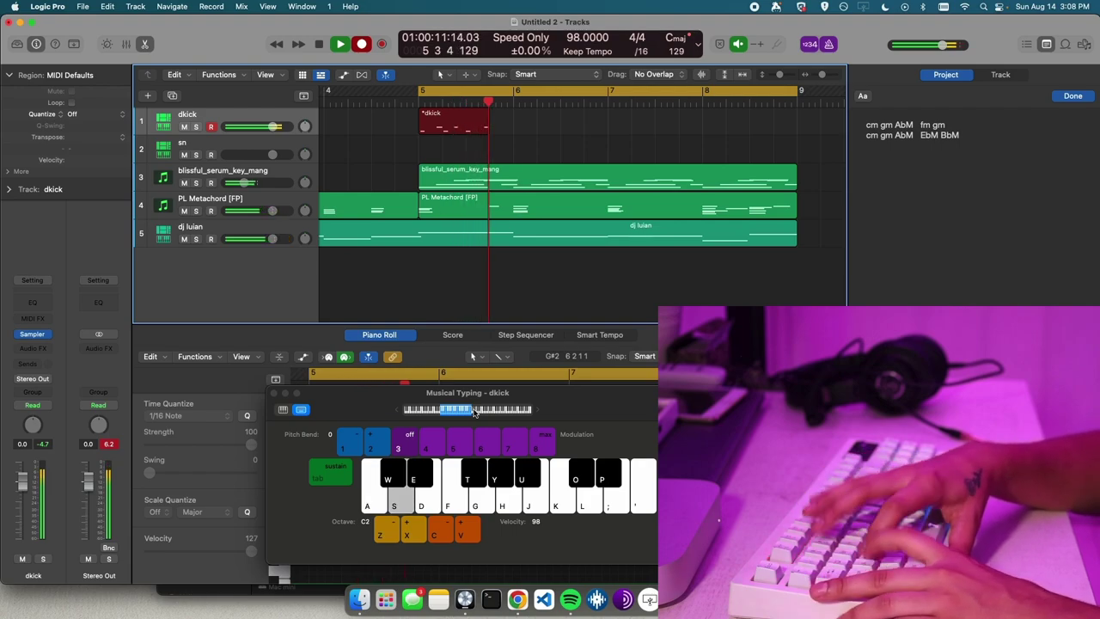
pyautogui.press('a')
pyautogui.press('s')
pyautogui.press('a')
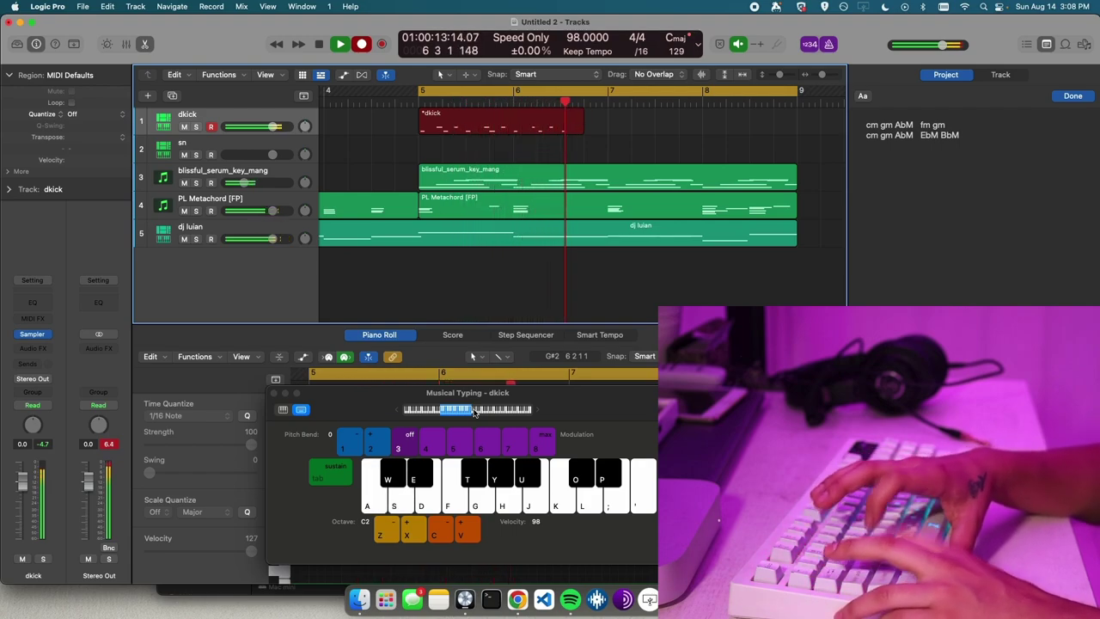
pyautogui.press('a')
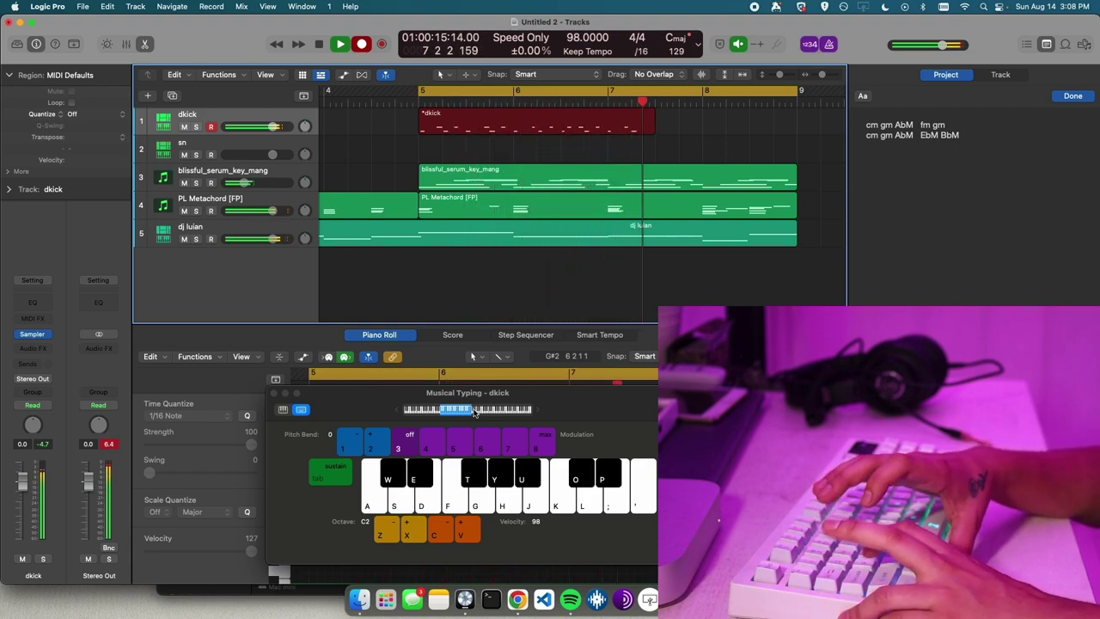
pyautogui.press('a')
pyautogui.press('s')
pyautogui.press('s')
pyautogui.press('a')
pyautogui.press('s')
pyautogui.press('s')
pyautogui.press('a')
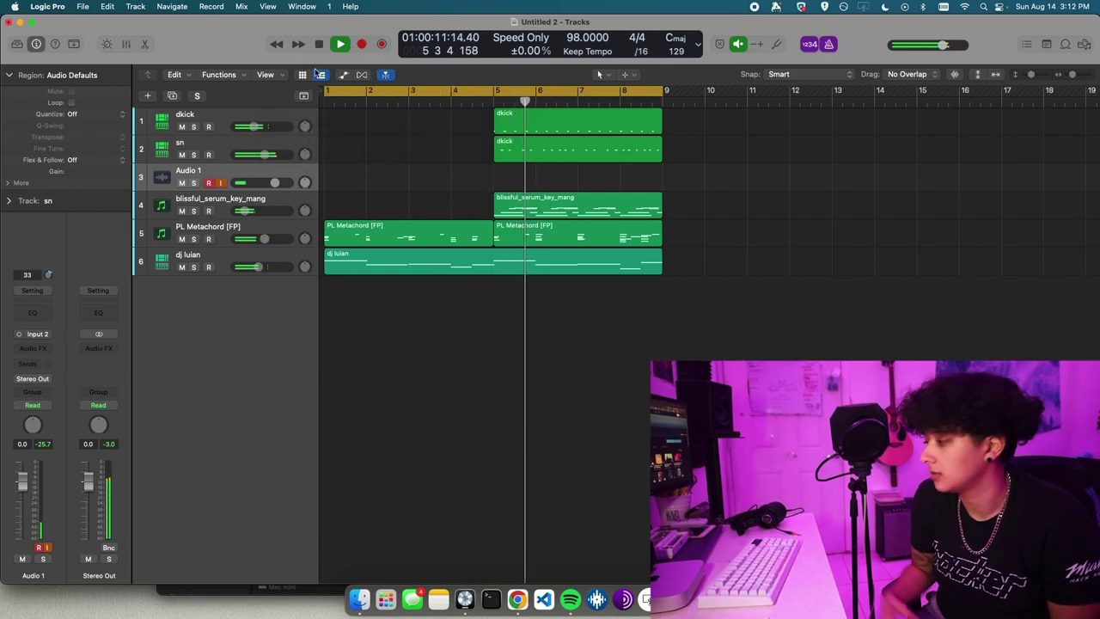
# Load the genesis rnb channel strip setting onto the Audio 2 vocal track.
pyautogui.click(321, 44)
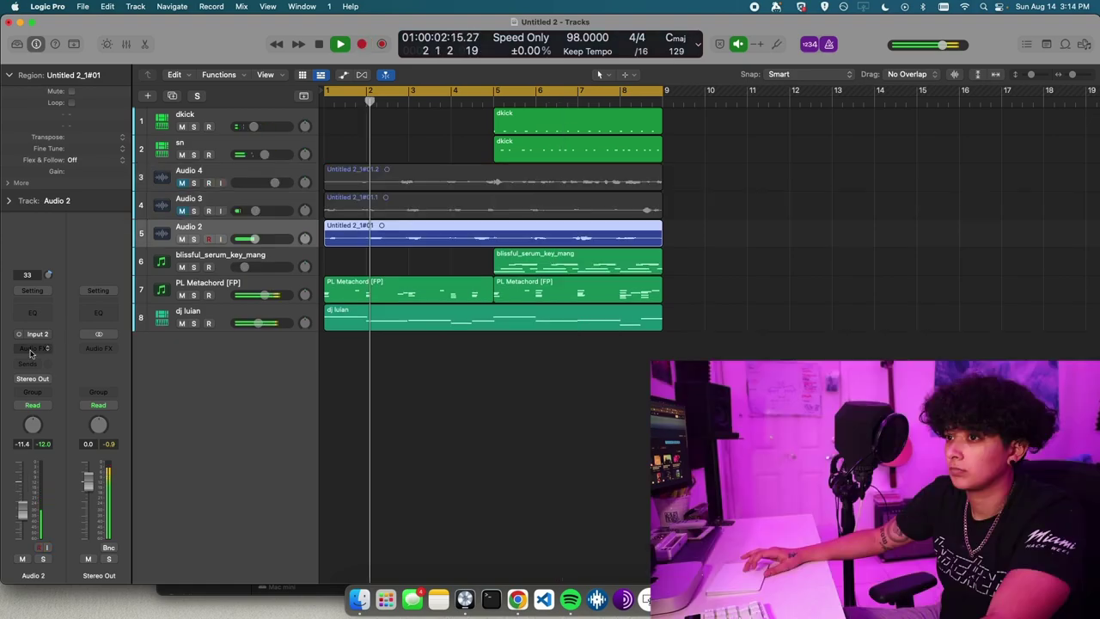
pyautogui.click(32, 290)
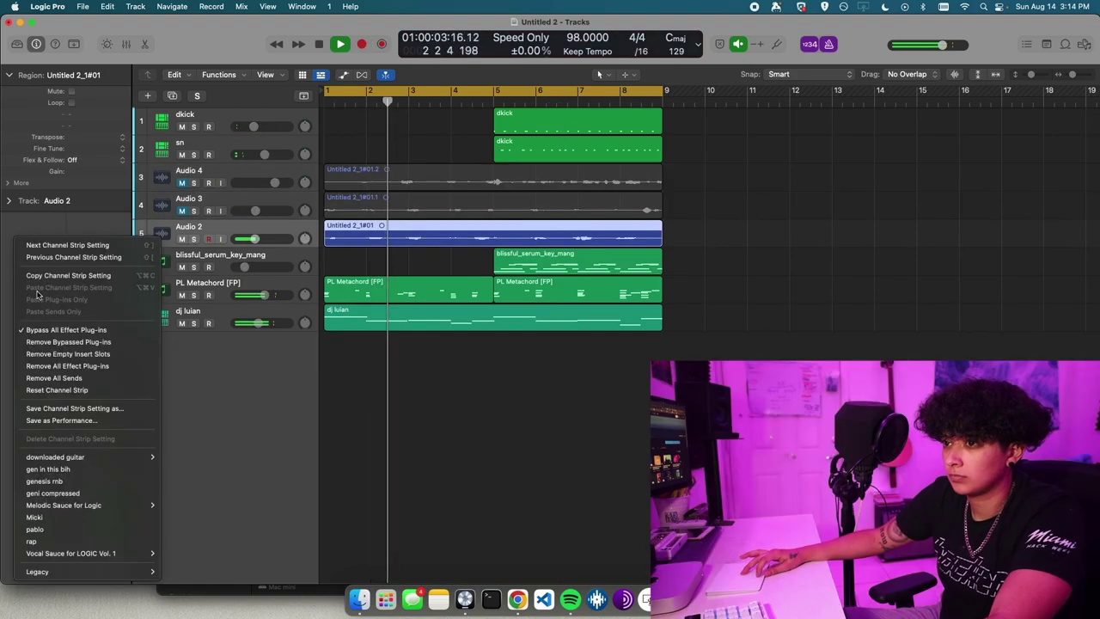
pyautogui.click(89, 482)
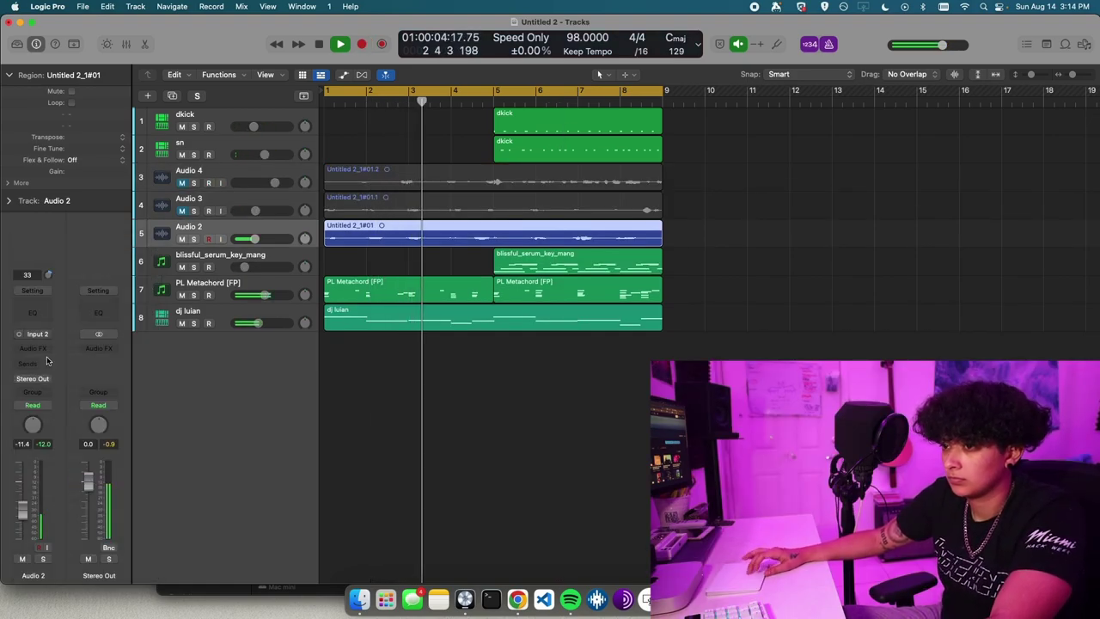
# Lower the response time of the vocal track's Pitch Correction plug-in and close its window.
pyautogui.click(32, 295)
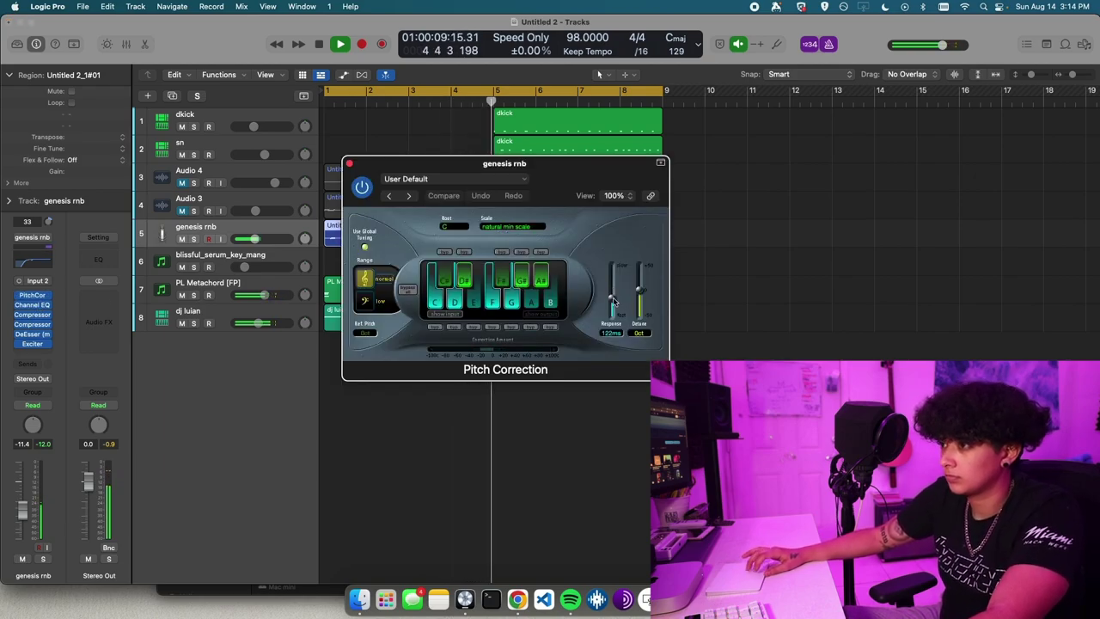
pyautogui.moveTo(612, 297); pyautogui.dragTo(612, 307)
pyautogui.click(348, 163)
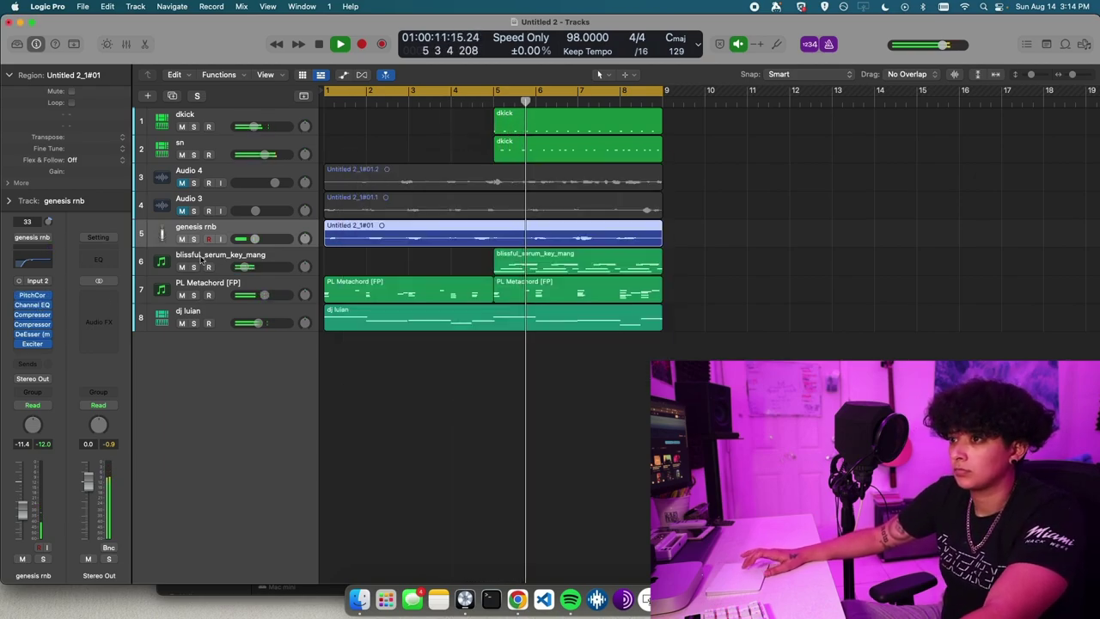
# Add a send to Bus 2 on the genesis rnb channel and set its level to -24.8 dB.
pyautogui.click(32, 376)
pyautogui.moveTo(35, 381)
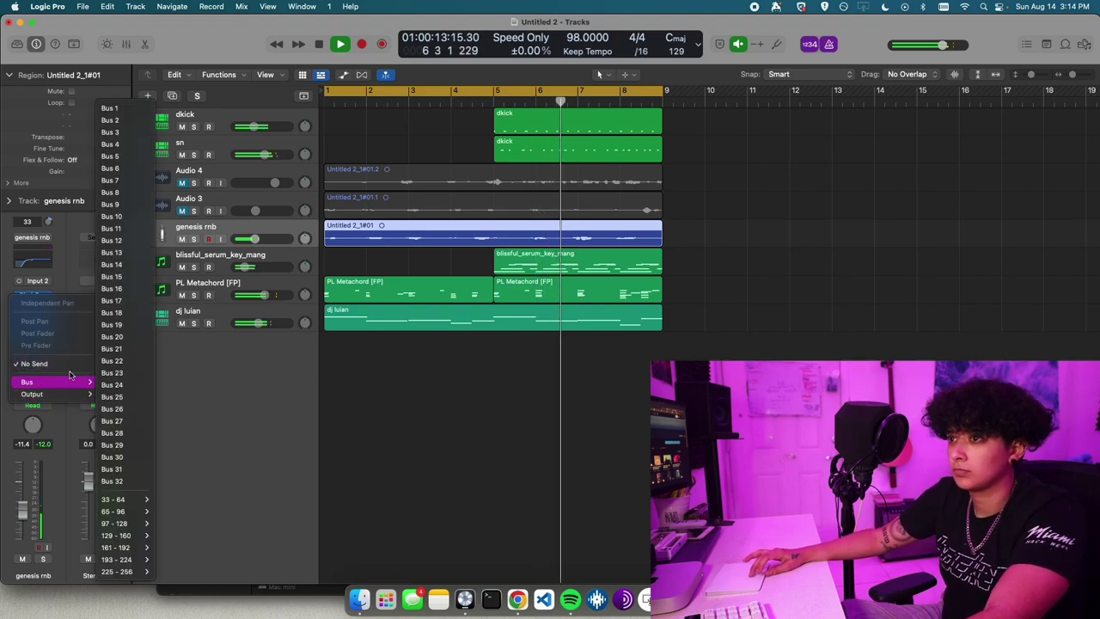
pyautogui.click(105, 121)
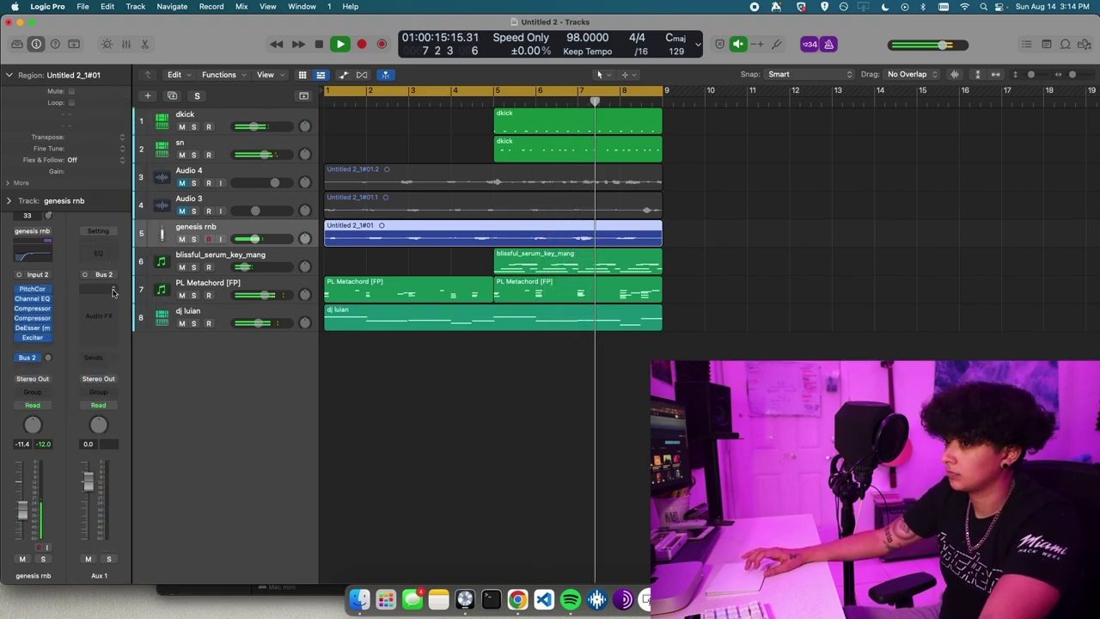
pyautogui.click(48, 339)
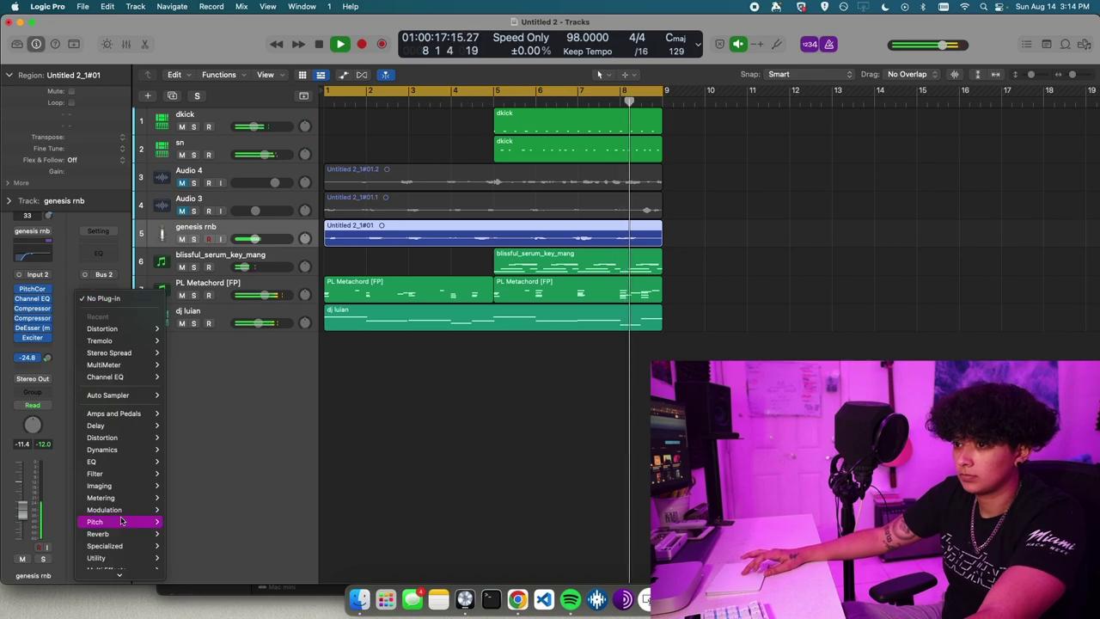
# Insert the Space Designer reverb on the Aux 1 channel and close its window.
pyautogui.moveTo(152, 538)
pyautogui.moveTo(215, 569)
pyautogui.click(263, 573)
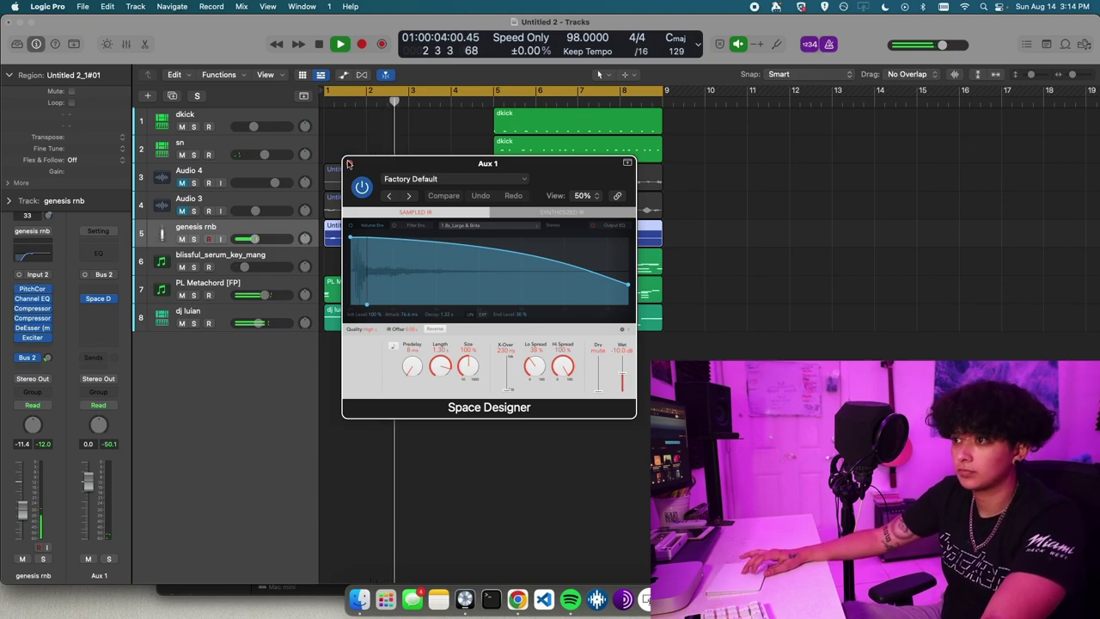
pyautogui.click(349, 164)
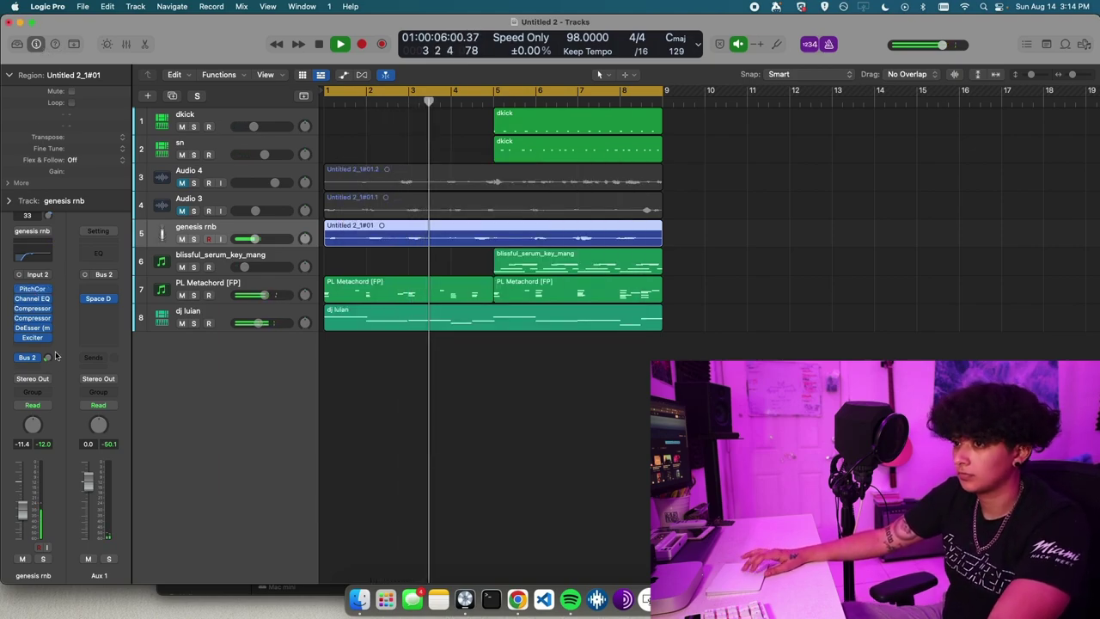
# Stop playback and reverse the genesis rnb vocal recording in the audio file editor.
pyautogui.press('space')
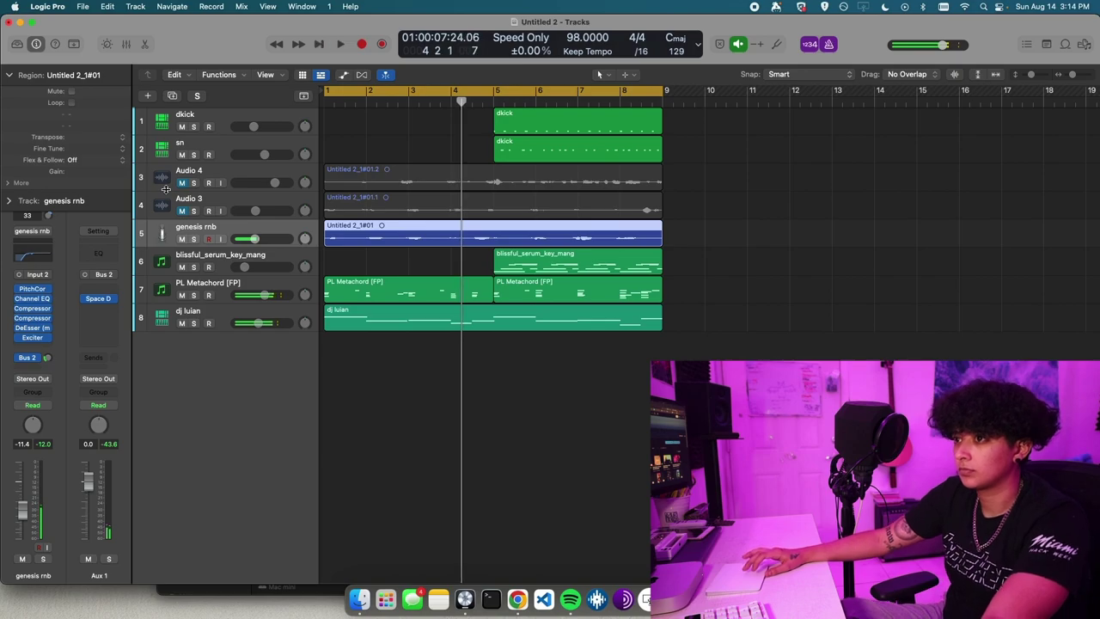
pyautogui.rightClick(403, 242)
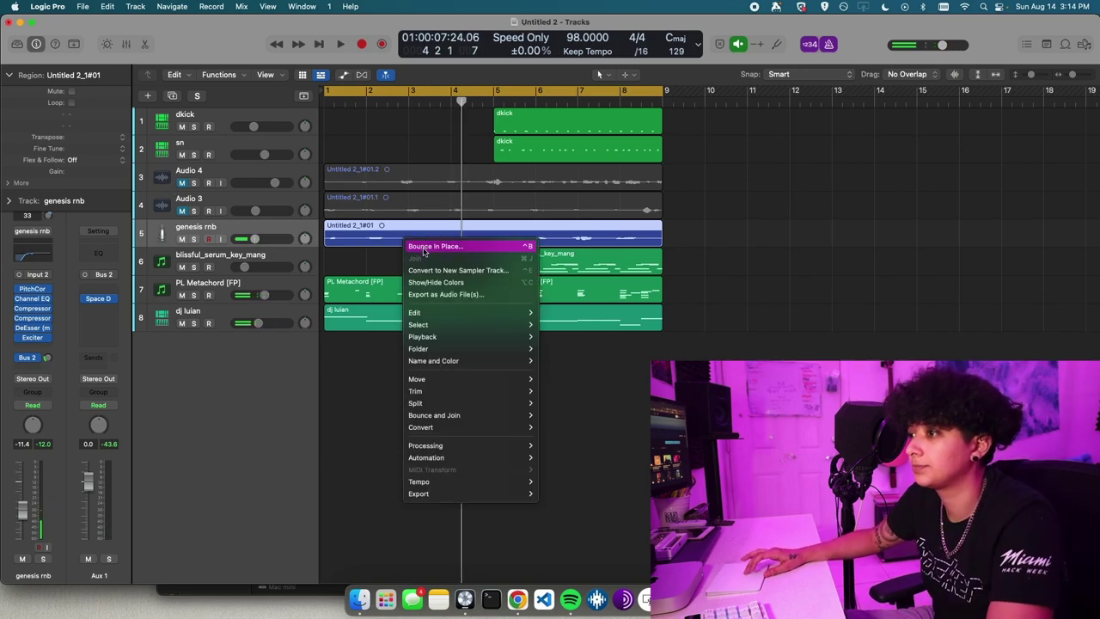
pyautogui.click(291, 224)
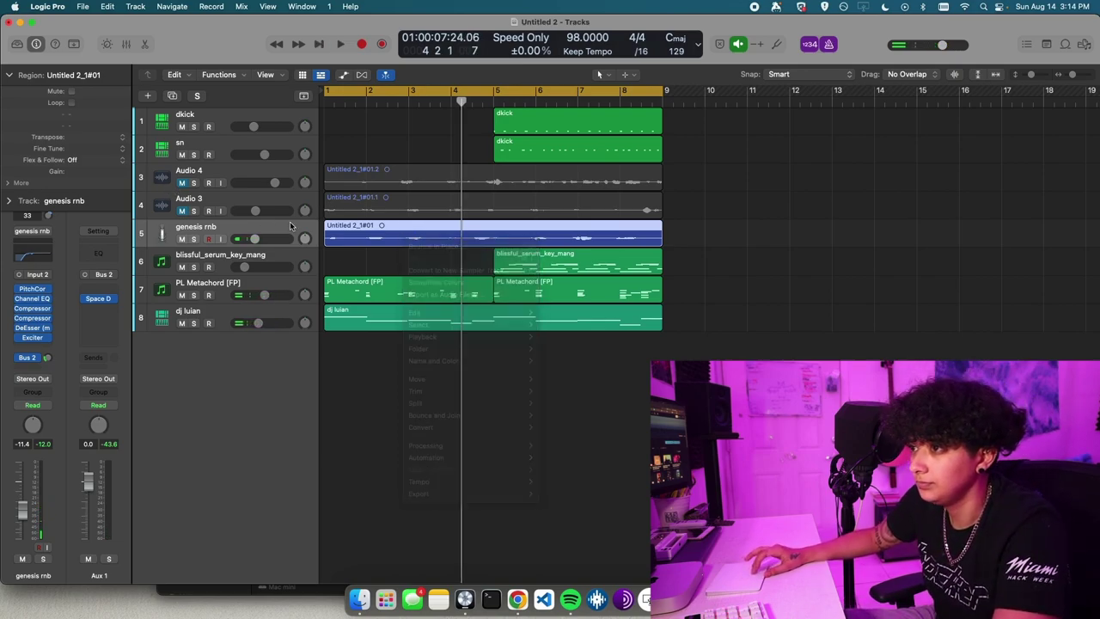
pyautogui.click(128, 46)
pyautogui.click(109, 45)
pyautogui.click(127, 44)
pyautogui.click(145, 45)
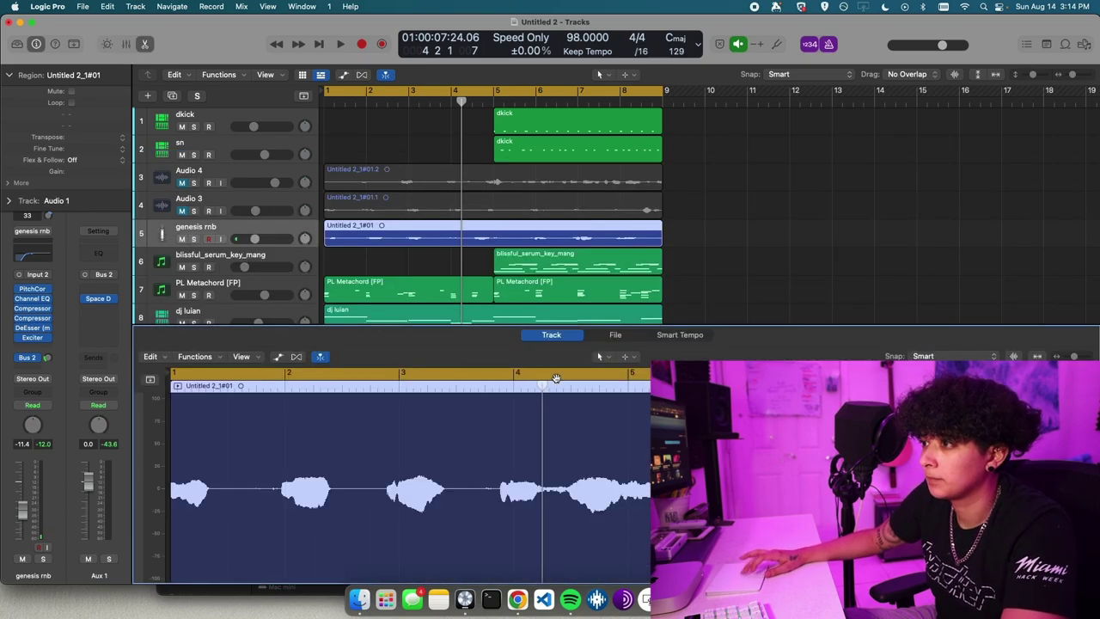
pyautogui.click(612, 335)
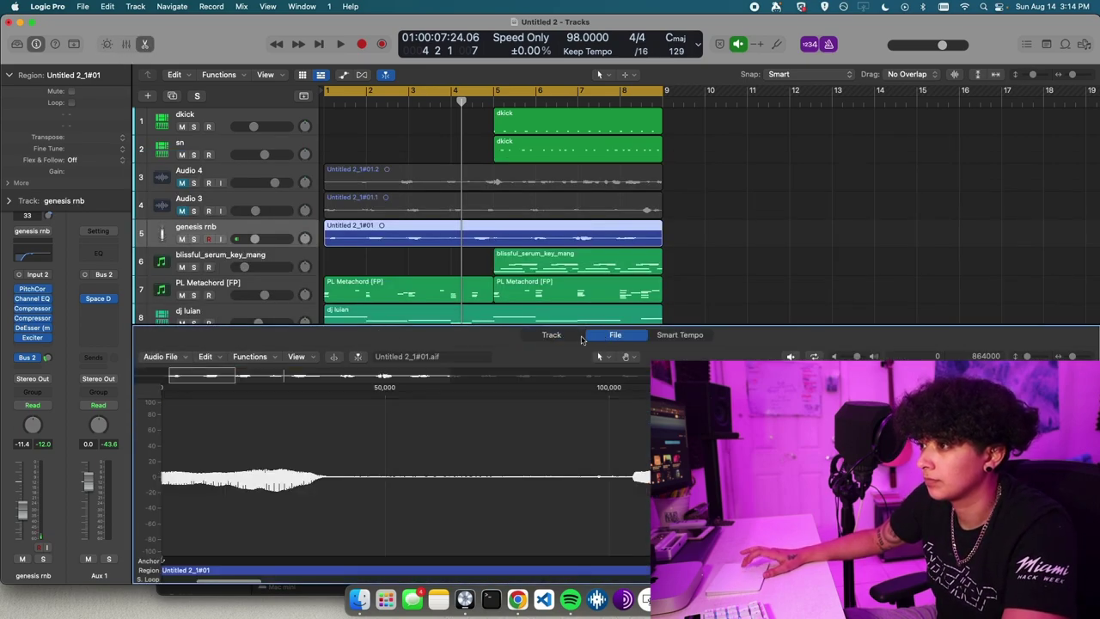
pyautogui.click(271, 356)
pyautogui.click(292, 446)
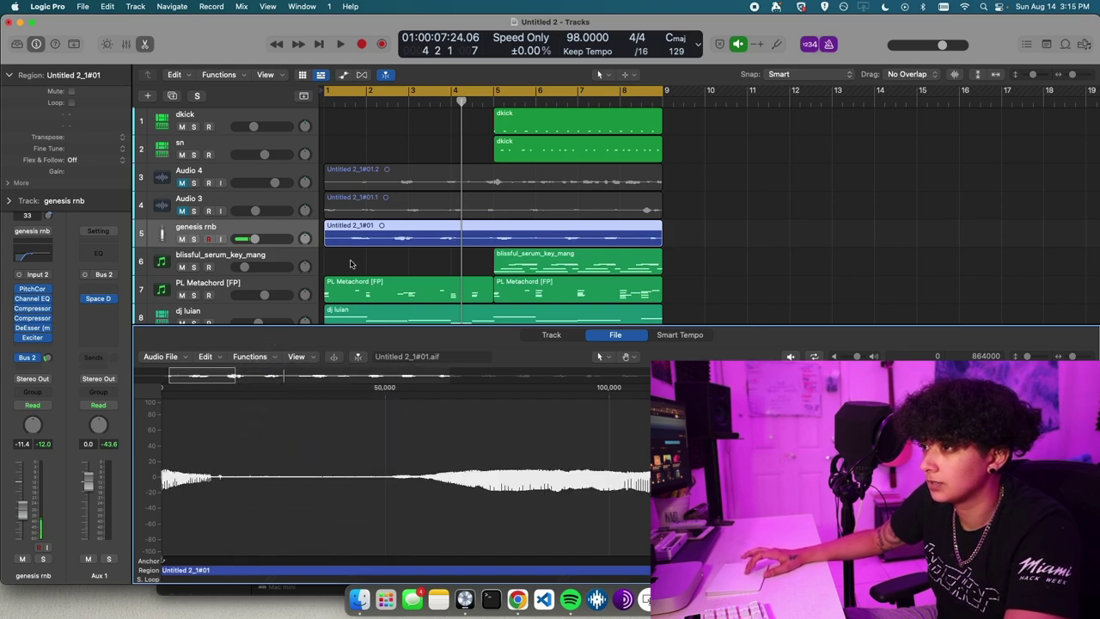
# Play the song from the beginning with the editor closed and raise the genesis rnb send to Bus 2 to -7.3 dB.
pyautogui.press('Return')
pyautogui.press('space')
pyautogui.click(145, 43)
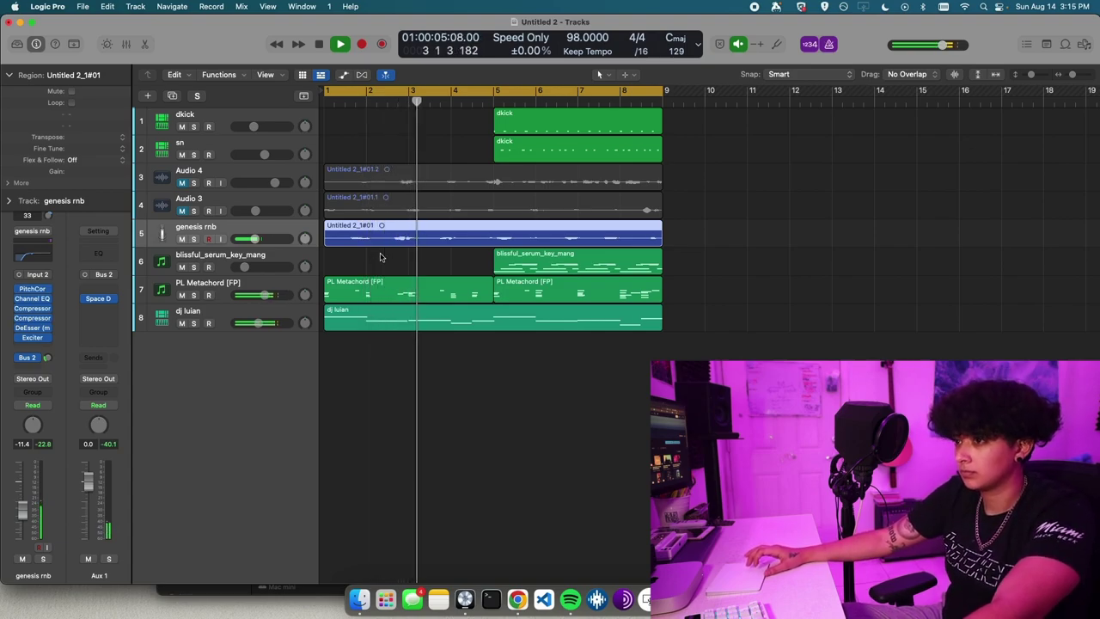
pyautogui.moveTo(48, 359); pyautogui.dragTo(47, 350)
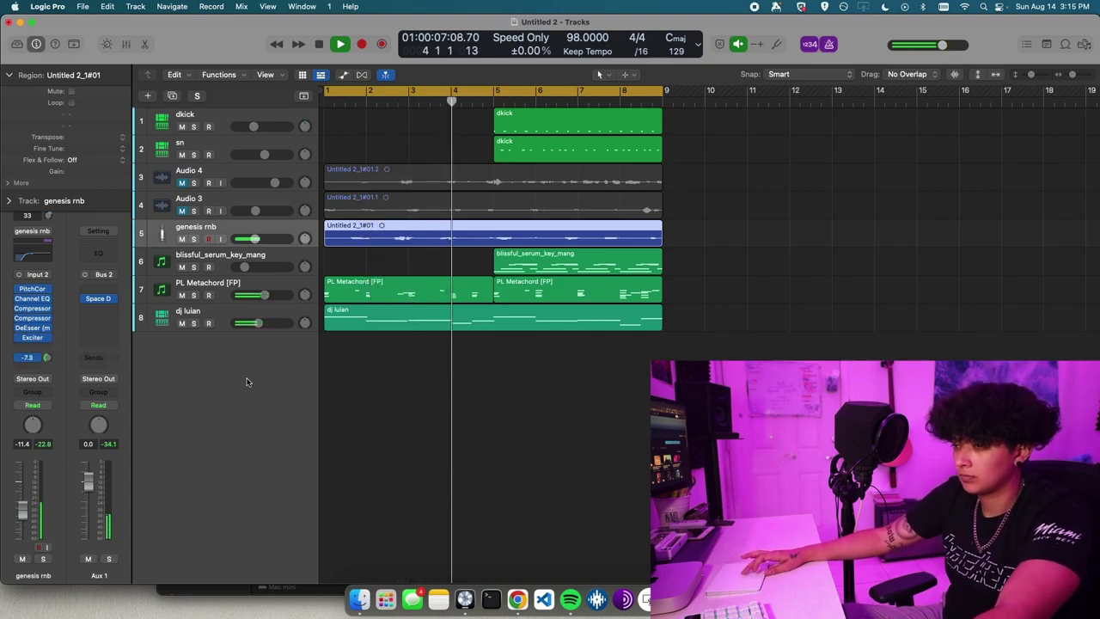
pyautogui.click(412, 413)
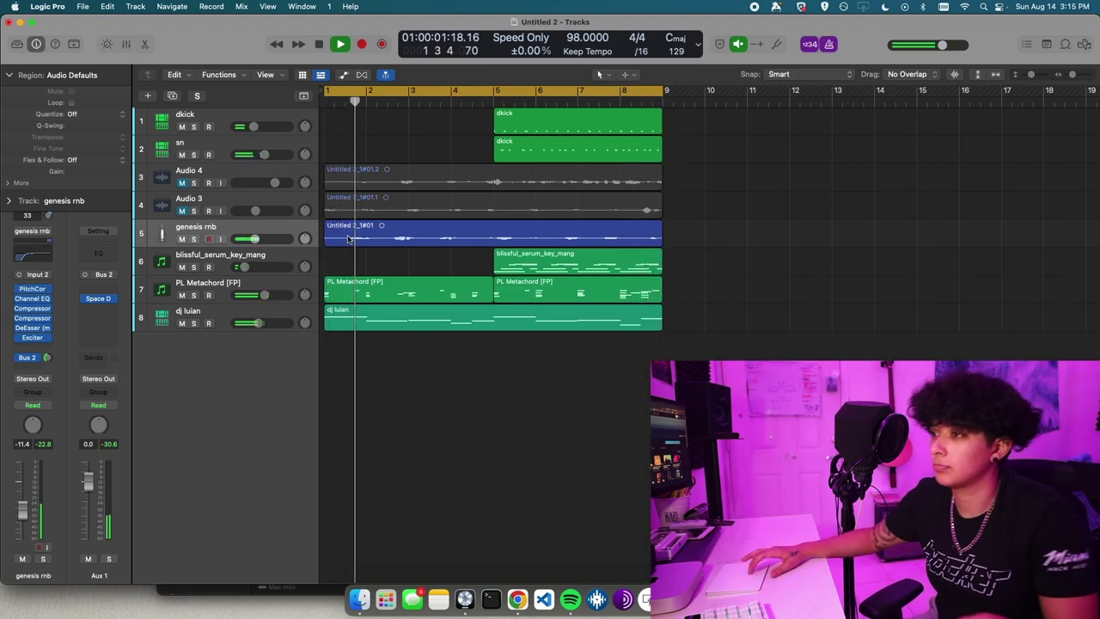
# Trim the start of the genesis rnb vocal region to just before the middle of bar 1 and split it at bar 2.
pyautogui.moveTo(326, 238); pyautogui.dragTo(341, 239)
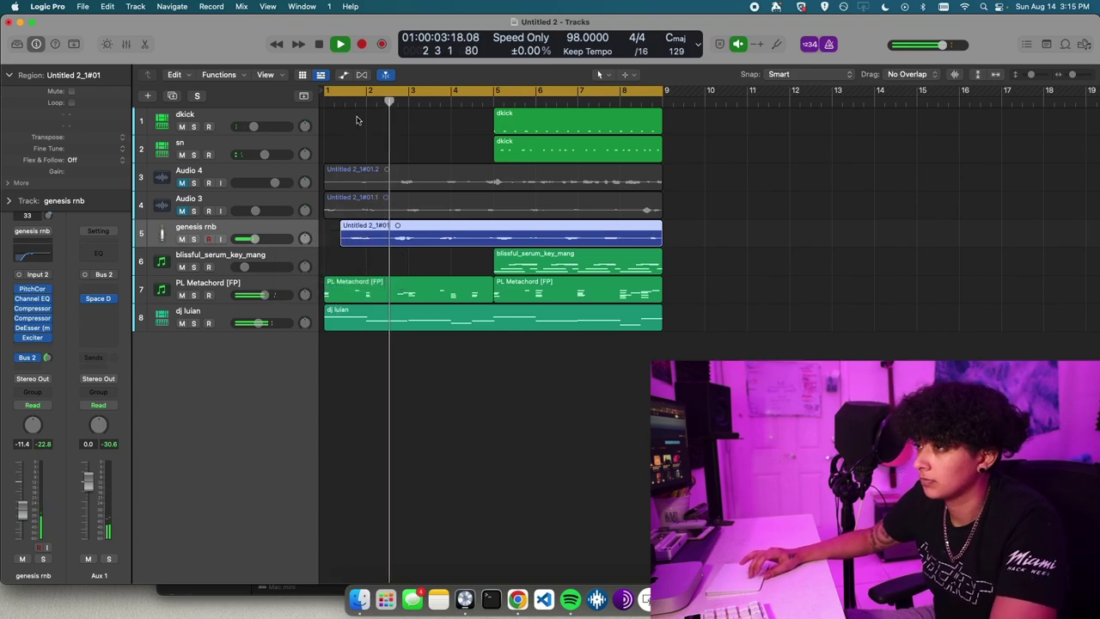
pyautogui.scroll(5, 370, 230)
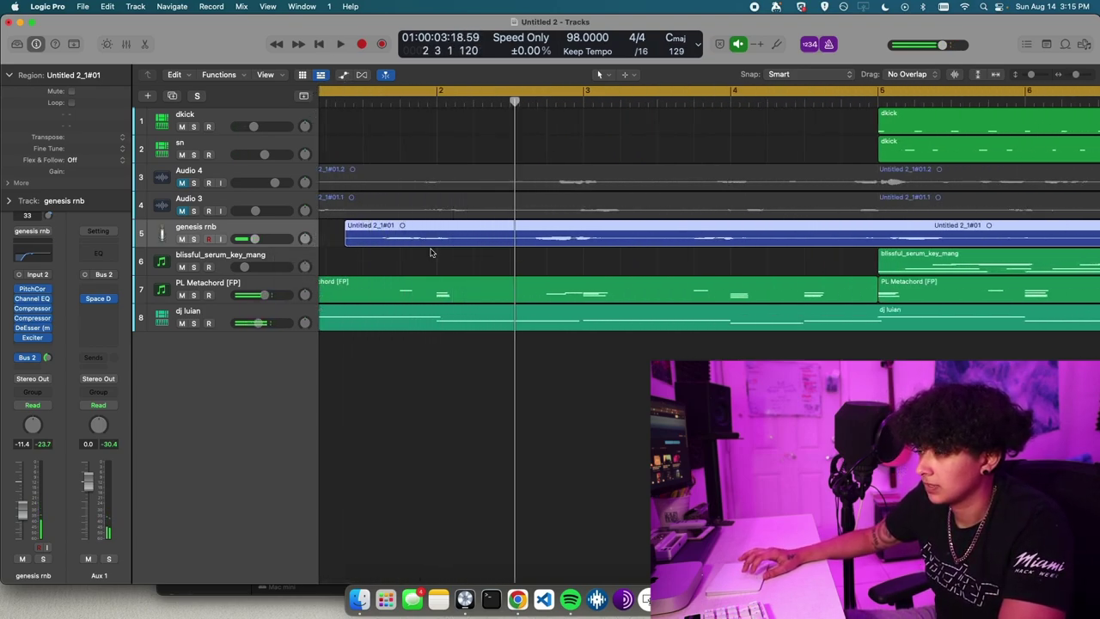
pyautogui.click(436, 127)
pyautogui.click(457, 240)
pyautogui.press('super+t')
# Trim the second vocal piece to start just past the middle of bar 2 and the first piece to start midway through bar 1.
pyautogui.moveTo(440, 241); pyautogui.dragTo(524, 240)
pyautogui.press('space')
pyautogui.click(482, 255)
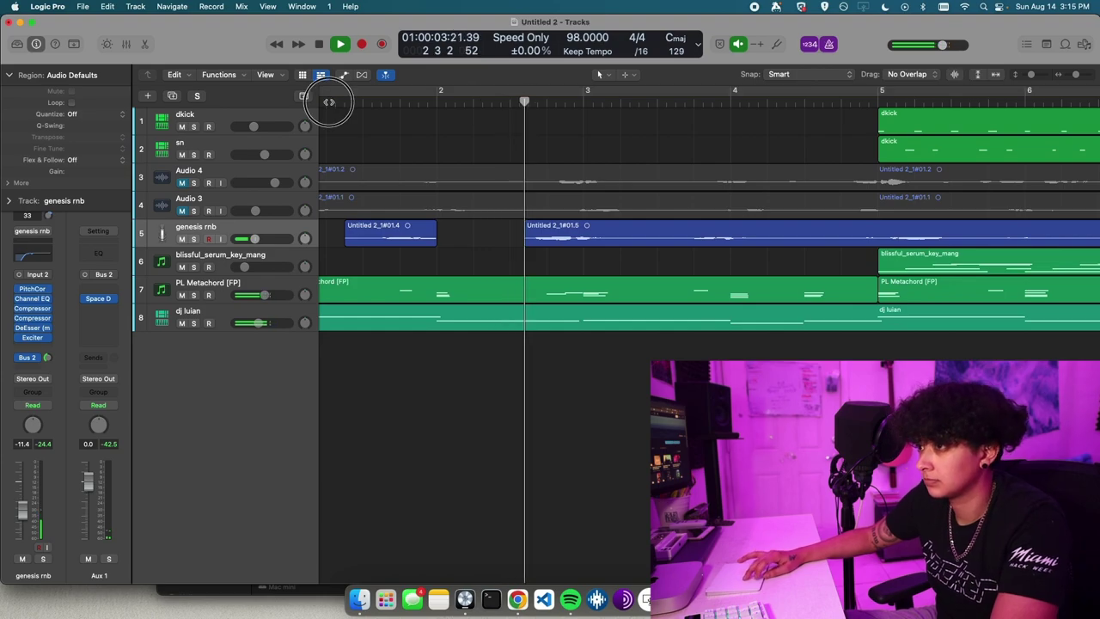
pyautogui.moveTo(347, 236); pyautogui.dragTo(364, 236)
pyautogui.hscroll(-2, 477, 263)
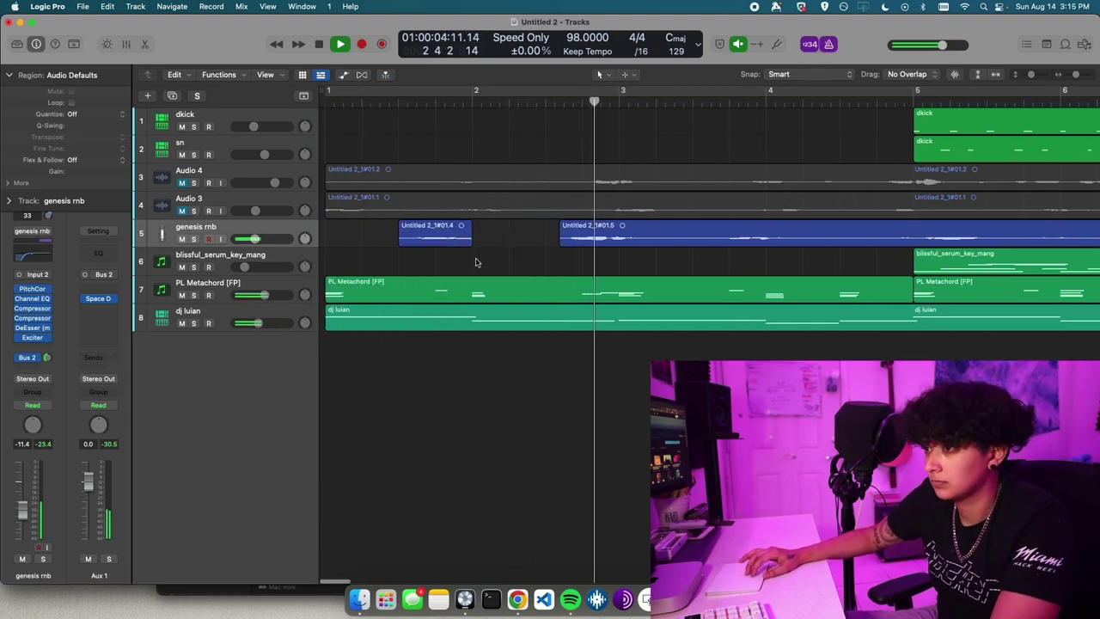
# Add a send to Bus 1 on the genesis rnb track.
pyautogui.scroll(-5, 476, 262)
pyautogui.click(38, 367)
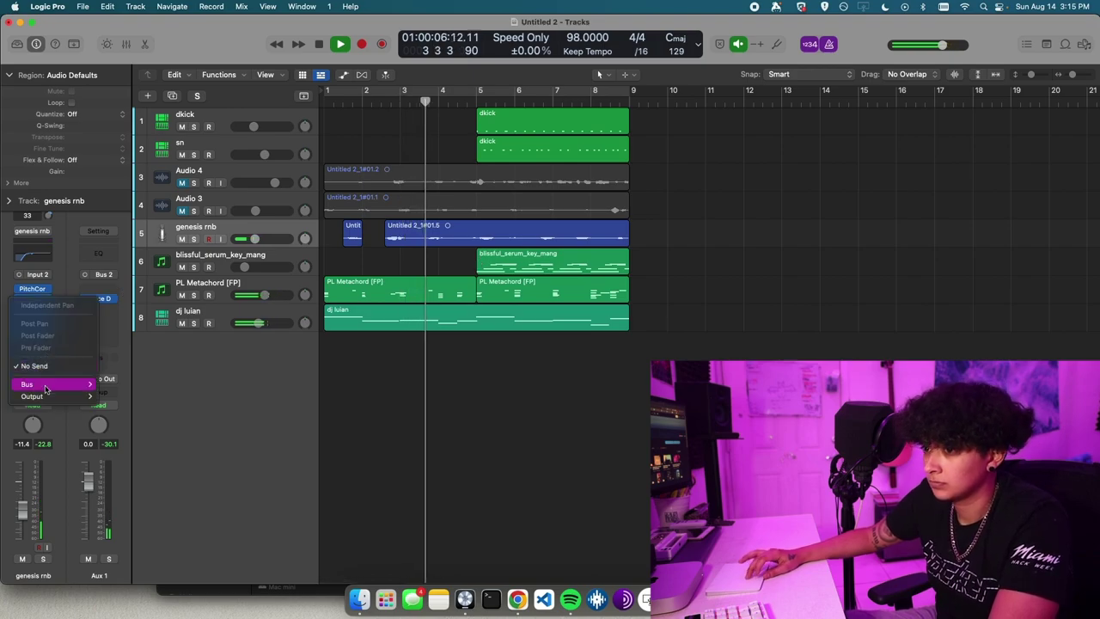
pyautogui.moveTo(34, 384)
pyautogui.click(121, 110)
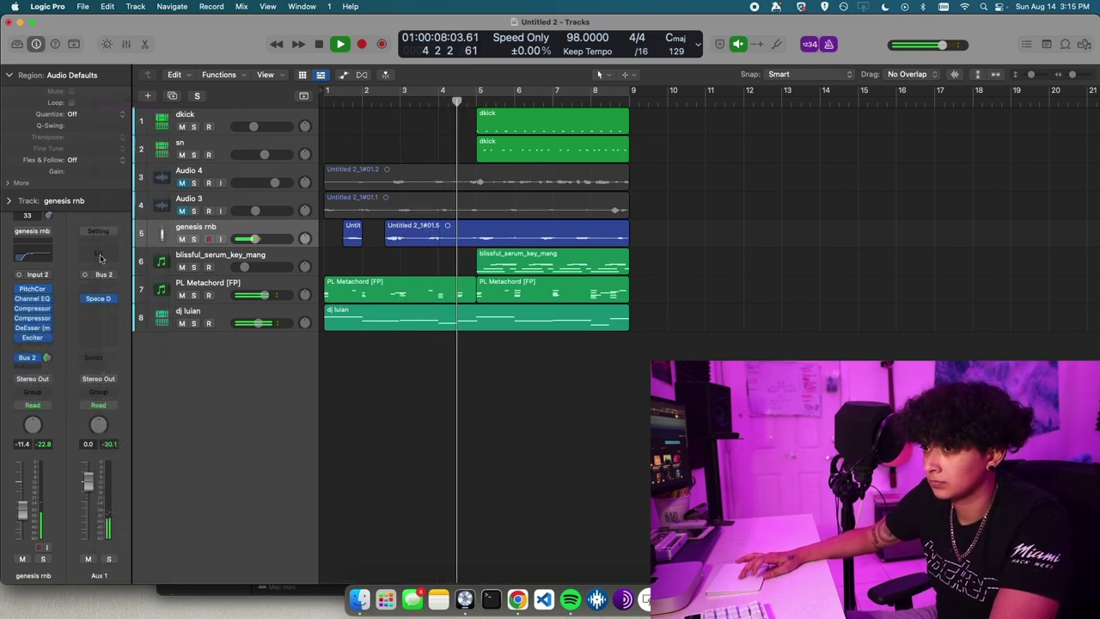
# Insert the Echo plug-in on the Bus 1 aux and set its note value to 1/2.
pyautogui.click(32, 335)
pyautogui.moveTo(131, 461)
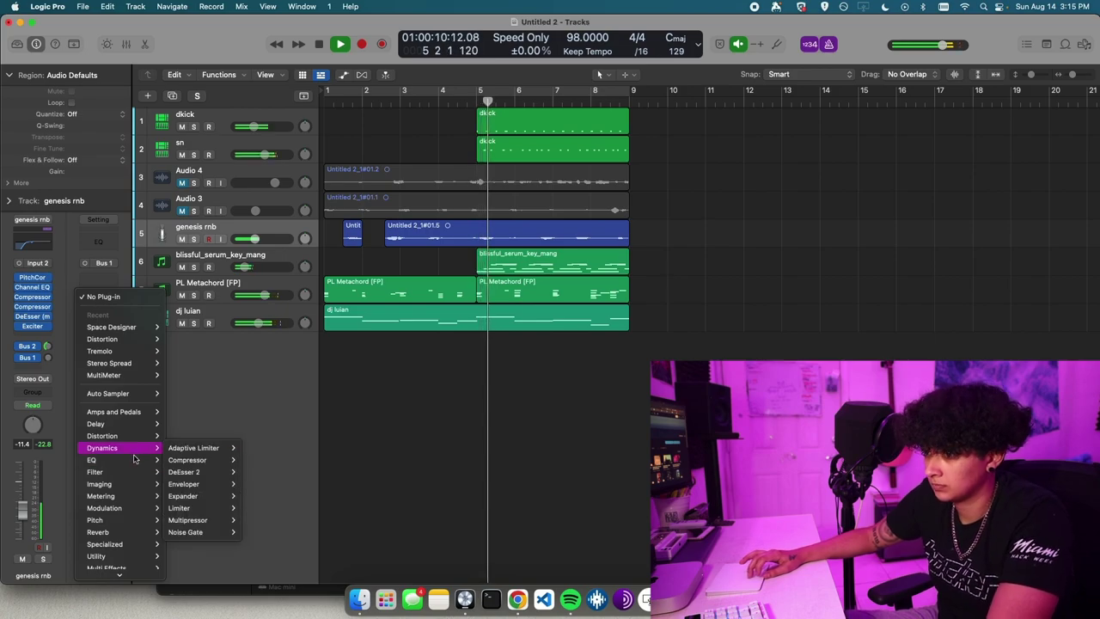
pyautogui.moveTo(137, 433)
pyautogui.moveTo(215, 436)
pyautogui.click(249, 436)
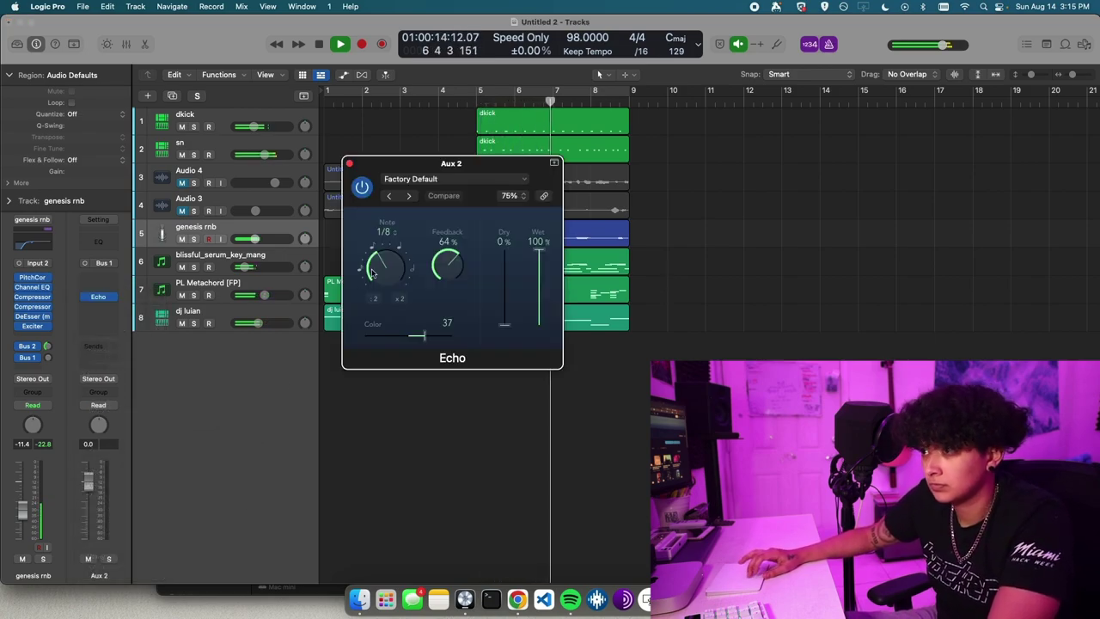
pyautogui.moveTo(398, 275); pyautogui.dragTo(398, 202)
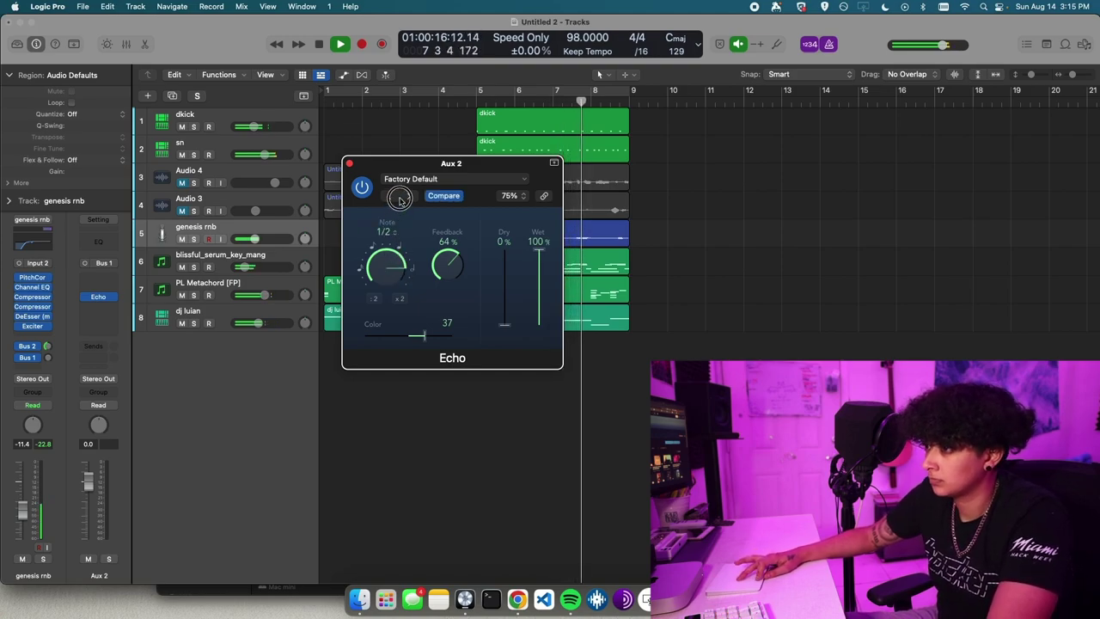
# Raise the genesis rnb send to Bus 1 to -14.5 dB and lower the track's volume to about -17.8 dB.
pyautogui.moveTo(48, 357); pyautogui.dragTo(49, 323)
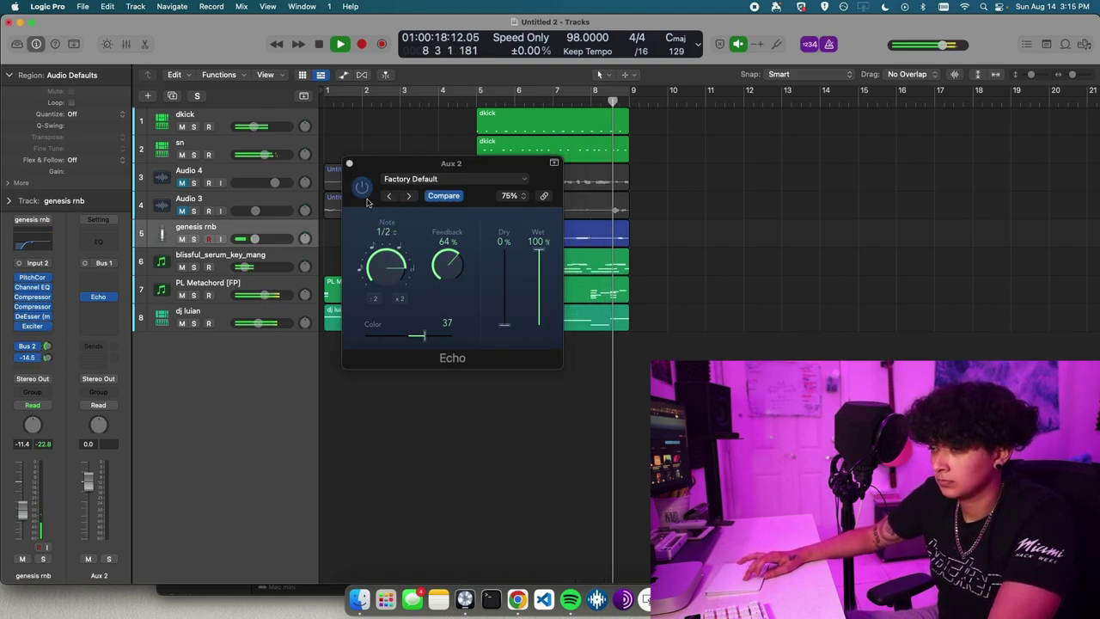
pyautogui.click(350, 164)
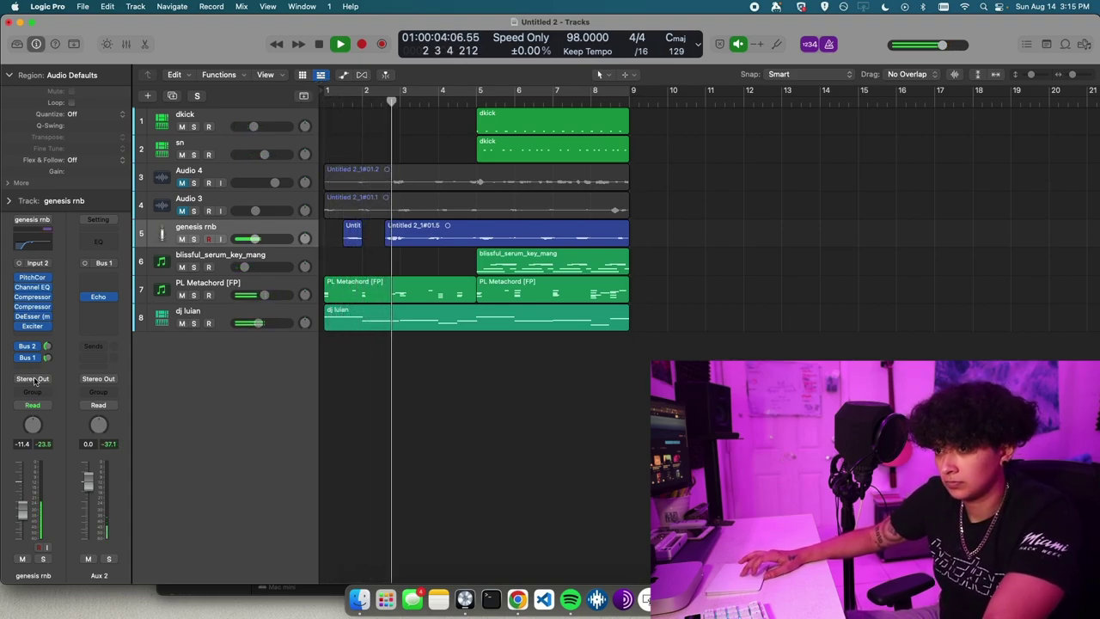
pyautogui.moveTo(23, 515); pyautogui.dragTo(24, 526)
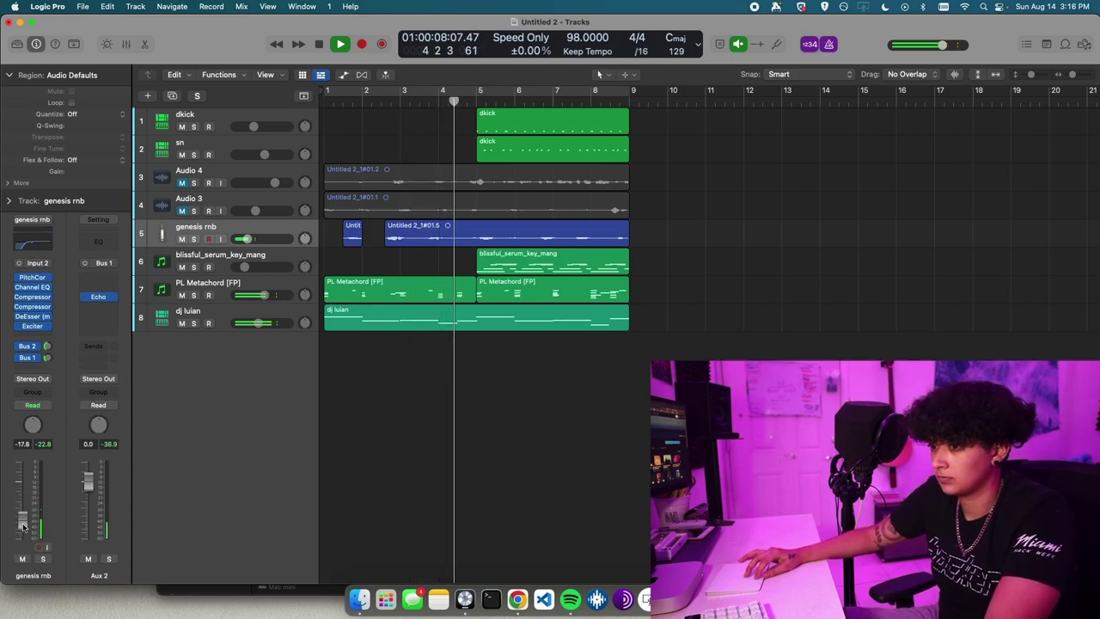
# Delete the muted Audio 4 and Audio 3 tracks with their regions and save the project.
pyautogui.click(204, 174)
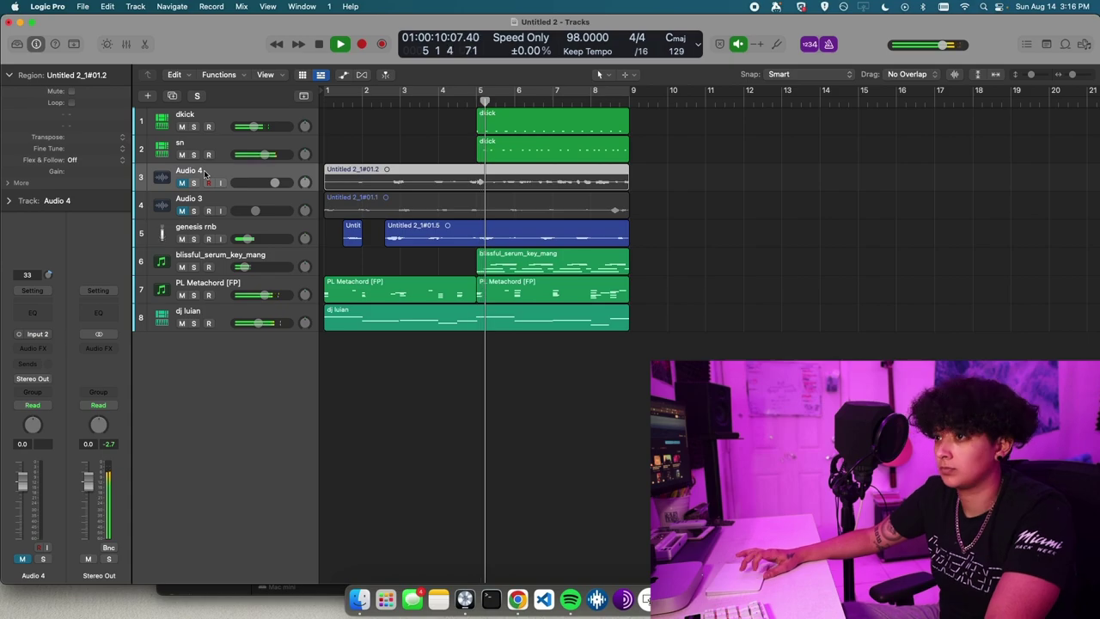
pyautogui.press('Delete')
pyautogui.press('Delete')
pyautogui.press('Delete')
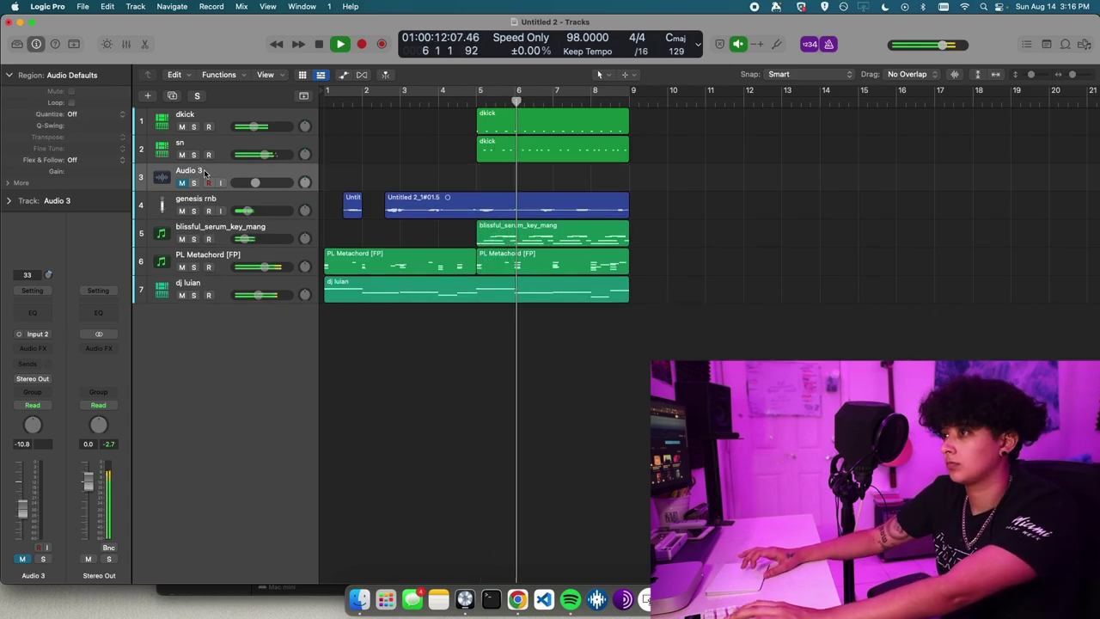
pyautogui.press('Delete')
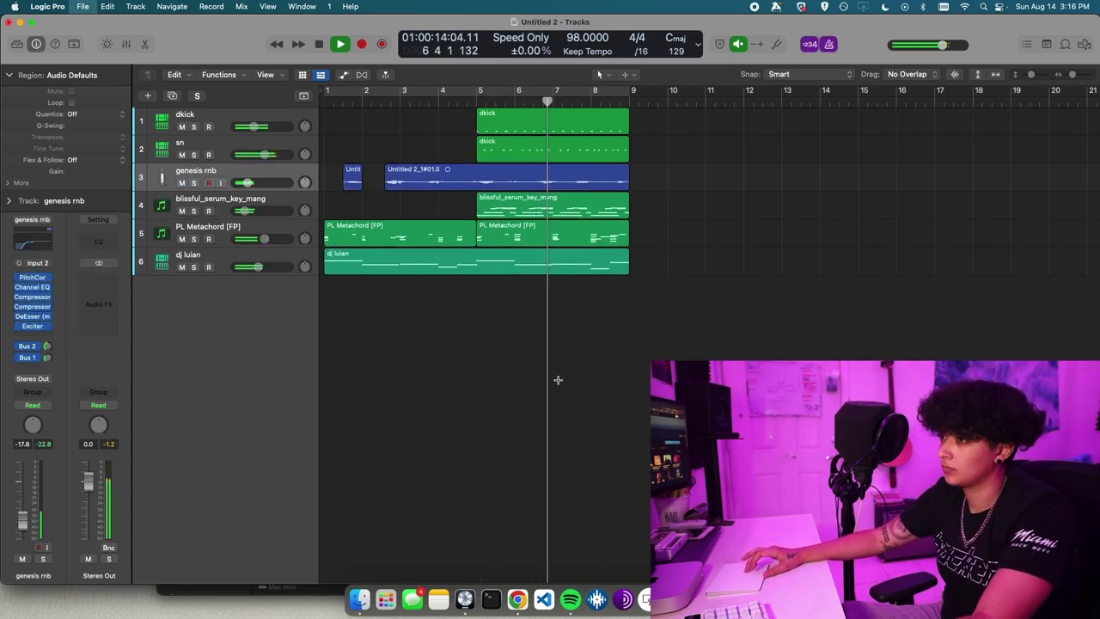
pyautogui.press('super+s')
# Lower the dkick volume to -8.6 dB and set Punch to 22 in the Diablo Lite plug-in on Sum 3.
pyautogui.click(347, 133)
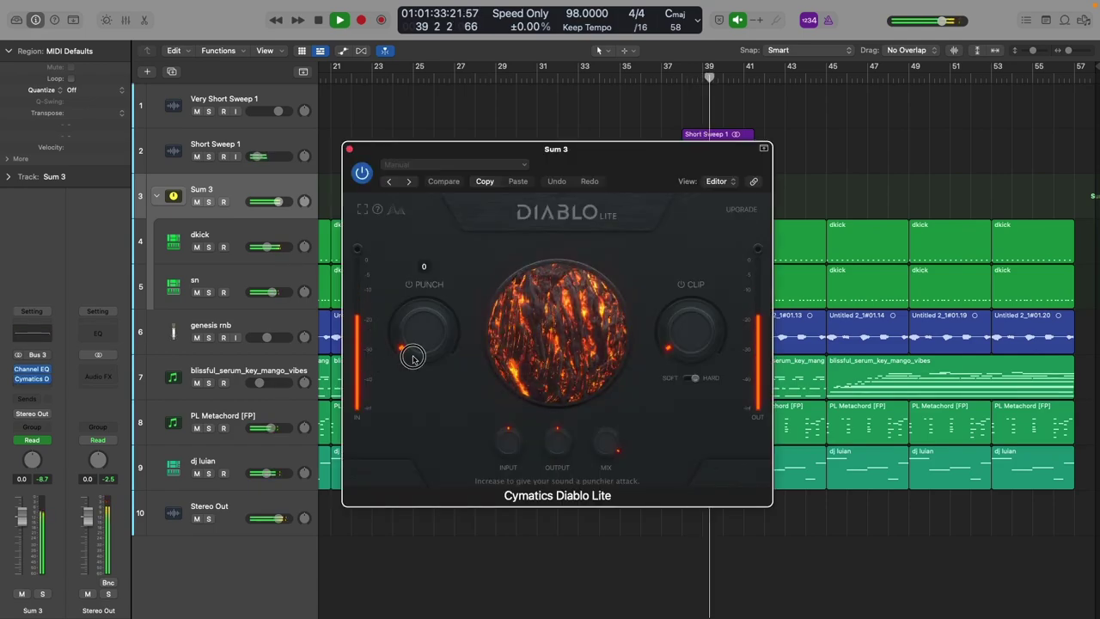
pyautogui.click(219, 225)
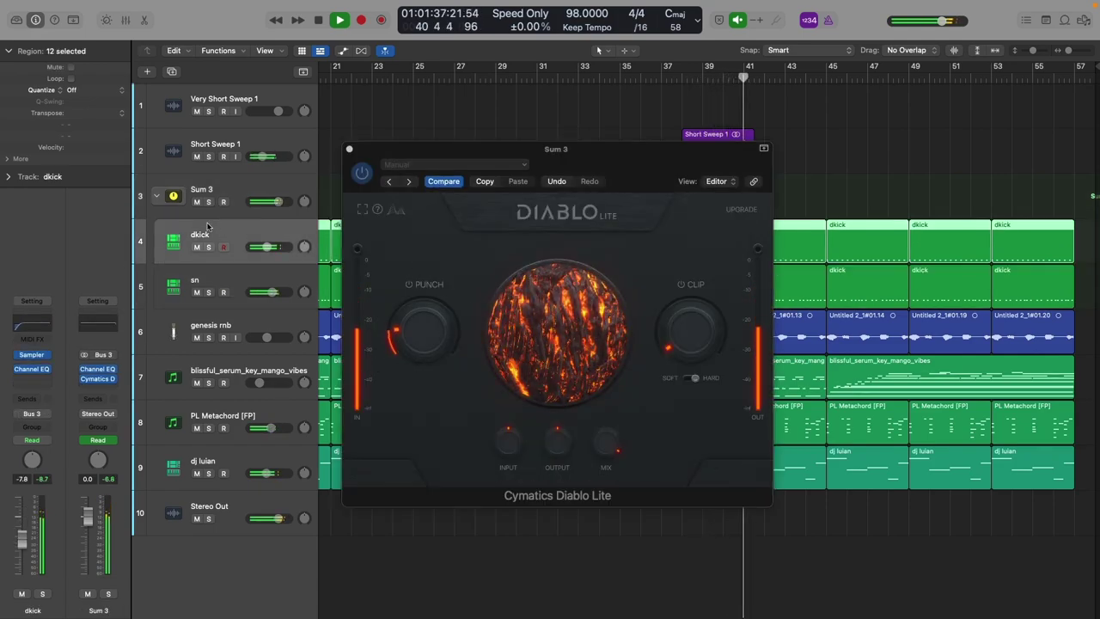
pyautogui.moveTo(25, 534); pyautogui.dragTo(25, 540)
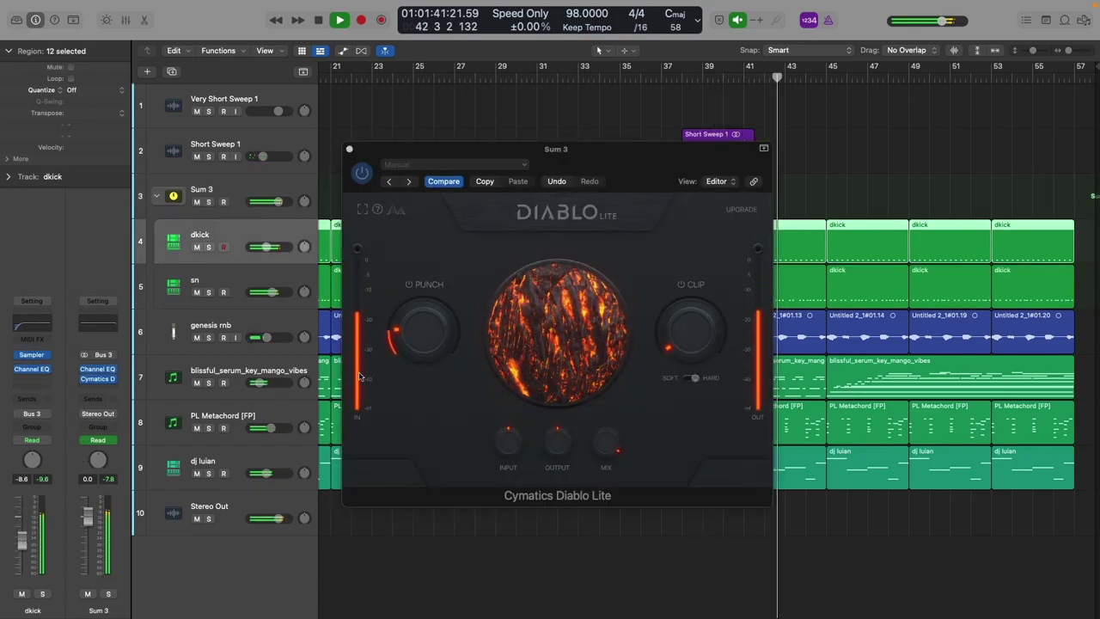
pyautogui.click(430, 341)
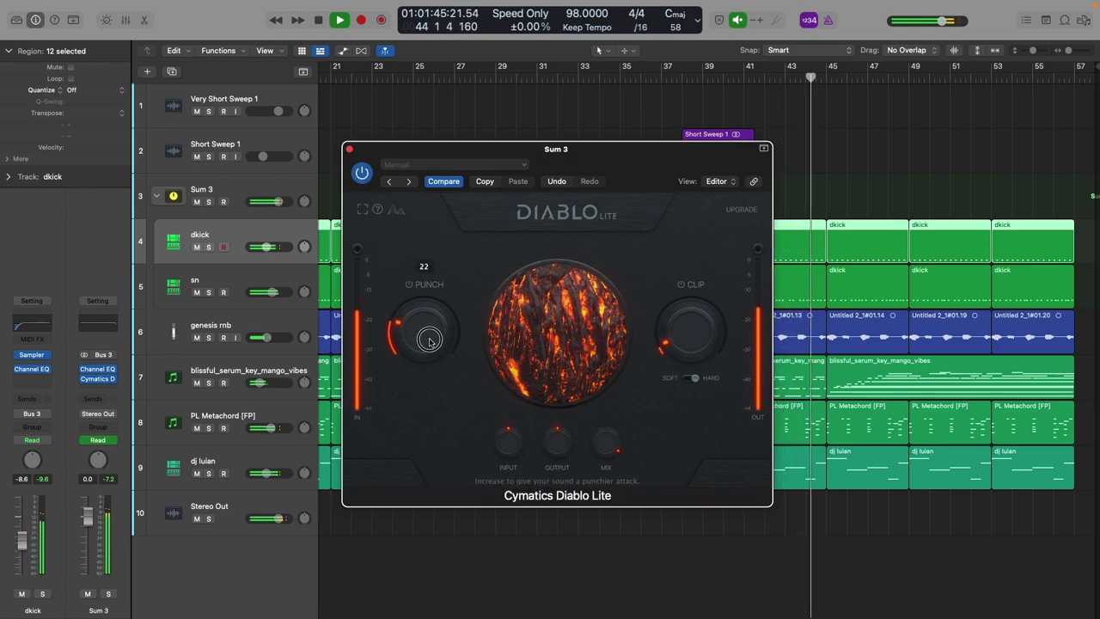
pyautogui.press('super+w')
# Insert a stereo Sample Delay after the Channel EQ on the sn track and close its window.
pyautogui.click(231, 273)
pyautogui.click(35, 378)
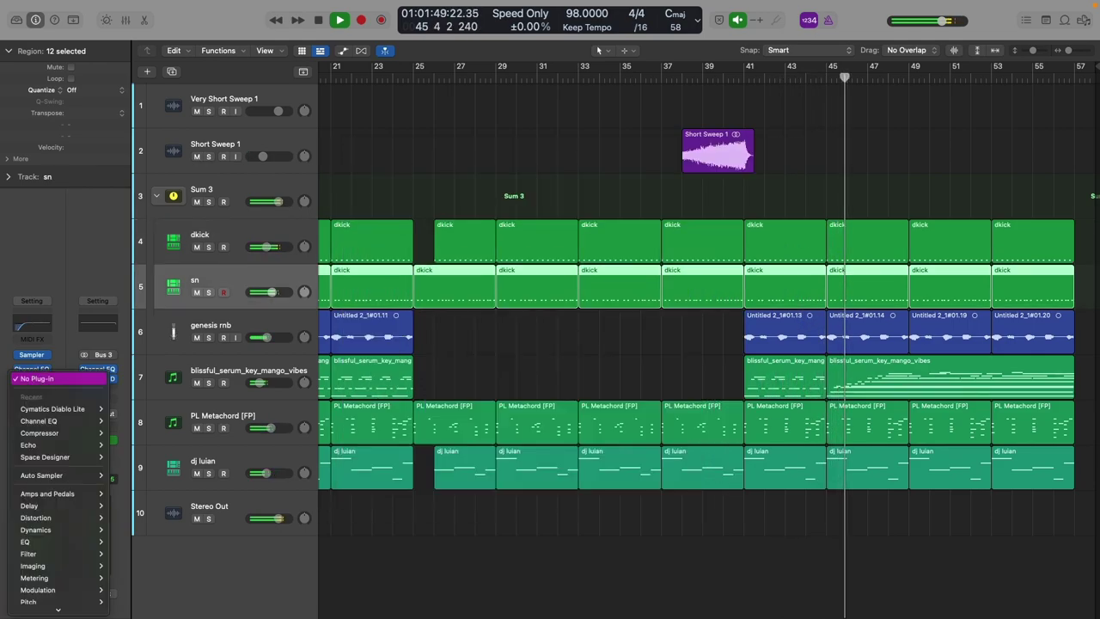
pyautogui.moveTo(29, 505)
pyautogui.moveTo(133, 529)
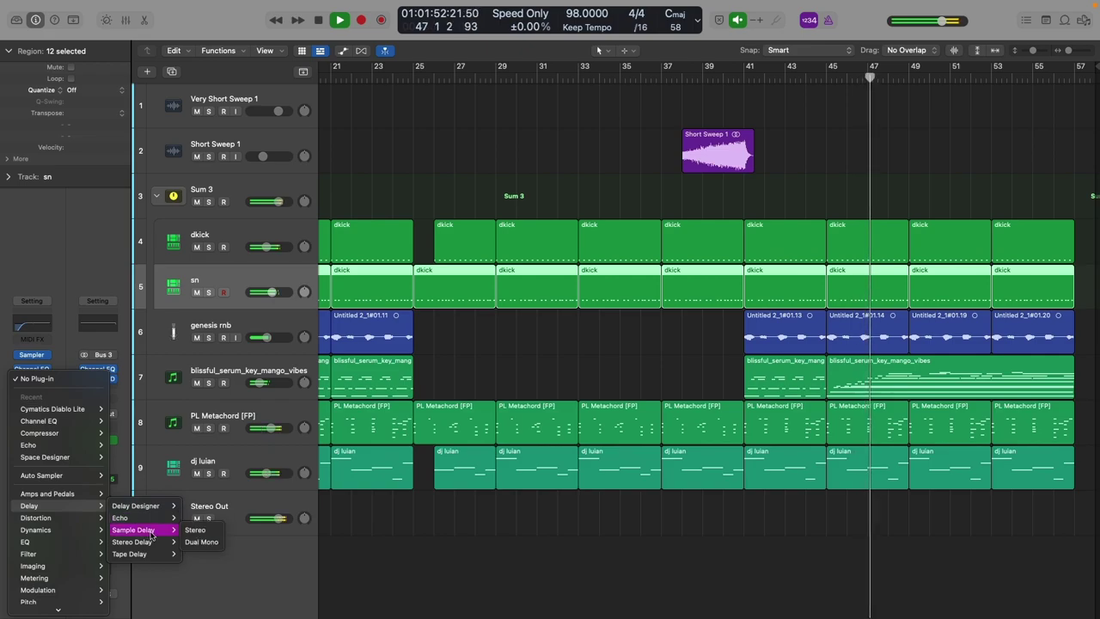
pyautogui.click(207, 531)
pyautogui.click(349, 153)
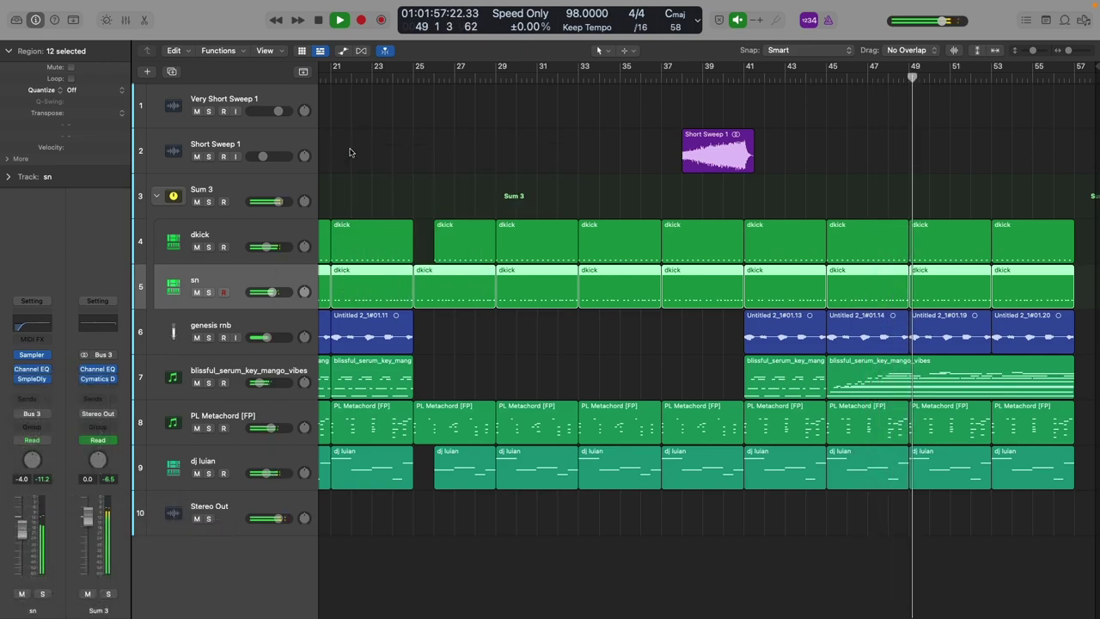
pyautogui.press('XF86AudioRaiseVolume')
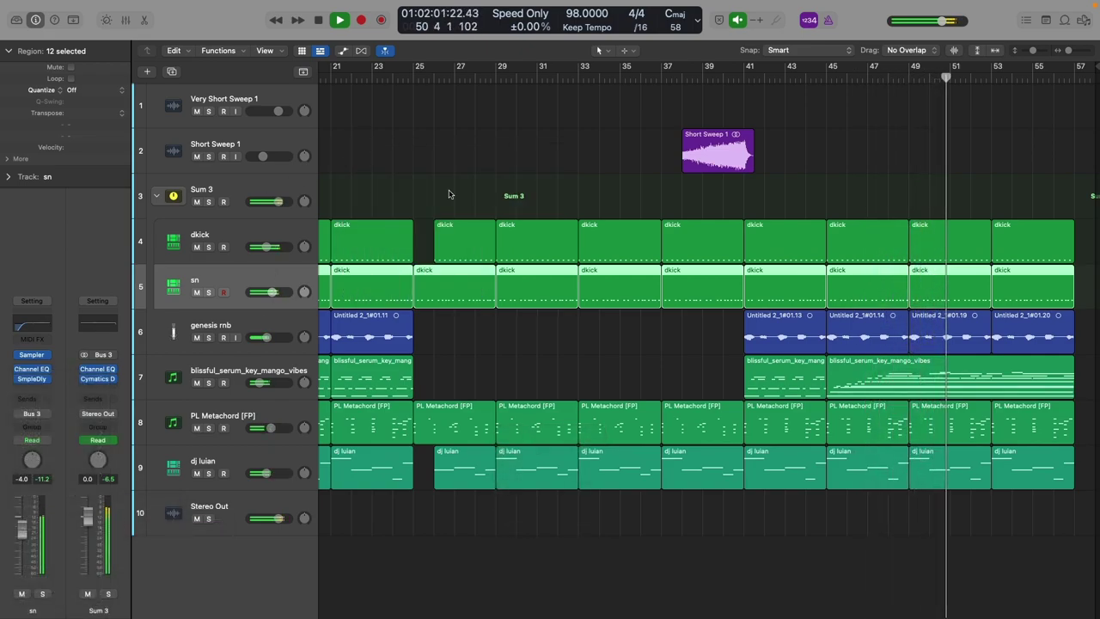
# Add a send to Bus 2 on the sn track and raise its send level slightly.
pyautogui.hscroll(-1, 449, 195)
pyautogui.click(31, 398)
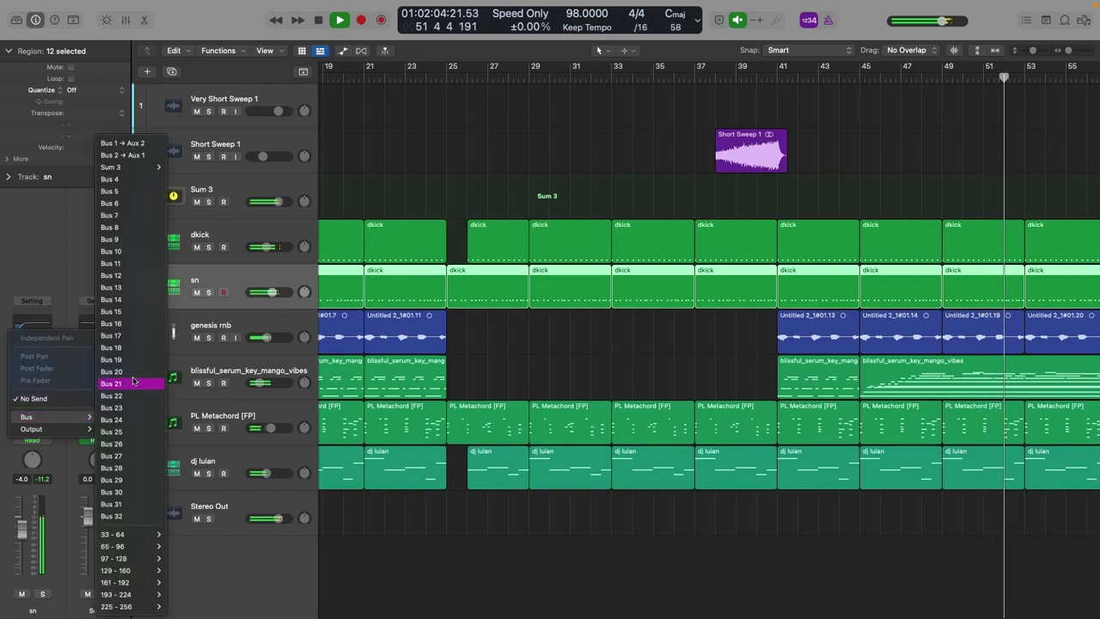
pyautogui.click(117, 143)
pyautogui.click(27, 392)
pyautogui.moveTo(51, 430)
pyautogui.click(121, 153)
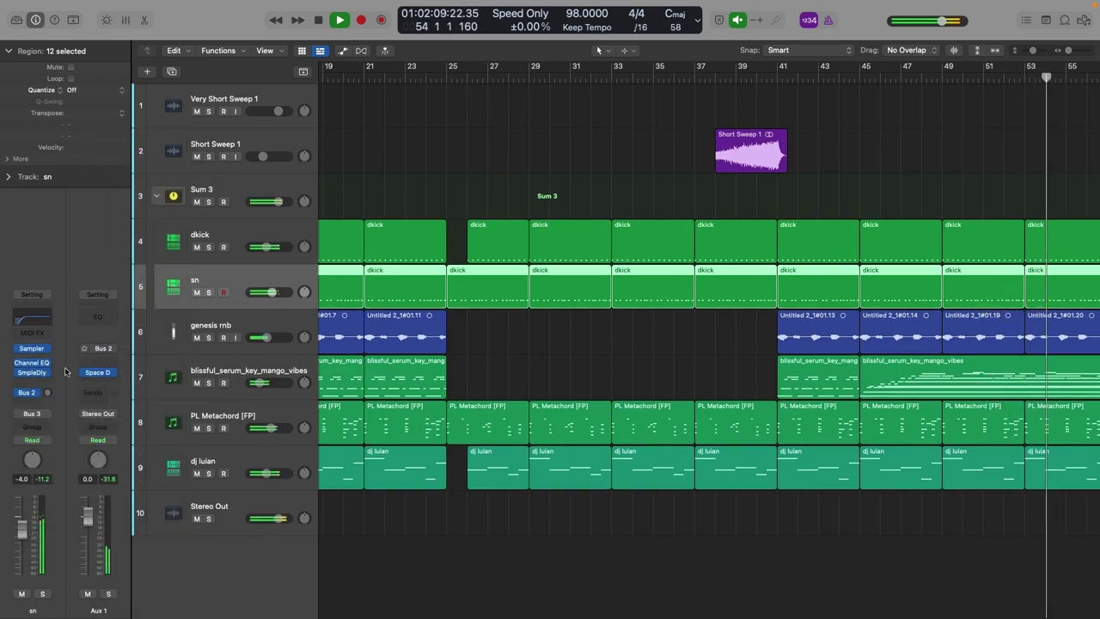
pyautogui.moveTo(46, 386); pyautogui.dragTo(46, 383)
# Play from just before bar 9 and lower the Very Short Sweep 1 volume to about -2.7 dB.
pyautogui.hscroll(-6, 421, 258)
pyautogui.click(348, 76)
pyautogui.click(271, 97)
pyautogui.moveTo(20, 519); pyautogui.dragTo(20, 528)
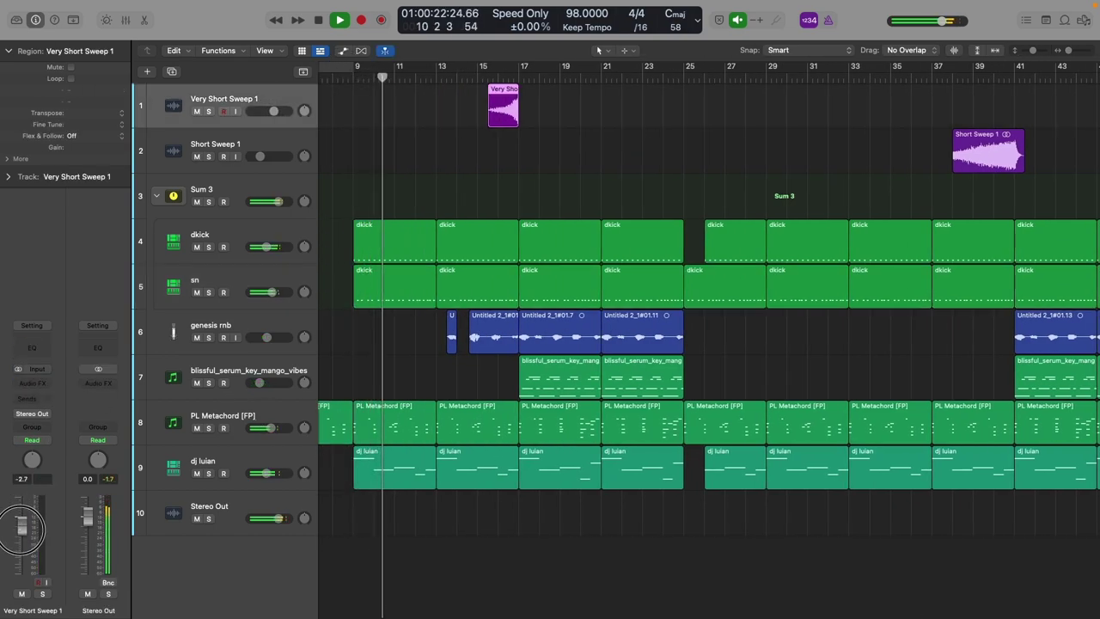
# Enable the low cut in the Channel EQ on Sum 3 and raise its cutoff frequency.
pyautogui.click(236, 280)
pyautogui.click(98, 363)
pyautogui.click(385, 204)
pyautogui.moveTo(397, 297); pyautogui.dragTo(515, 300)
pyautogui.click(349, 150)
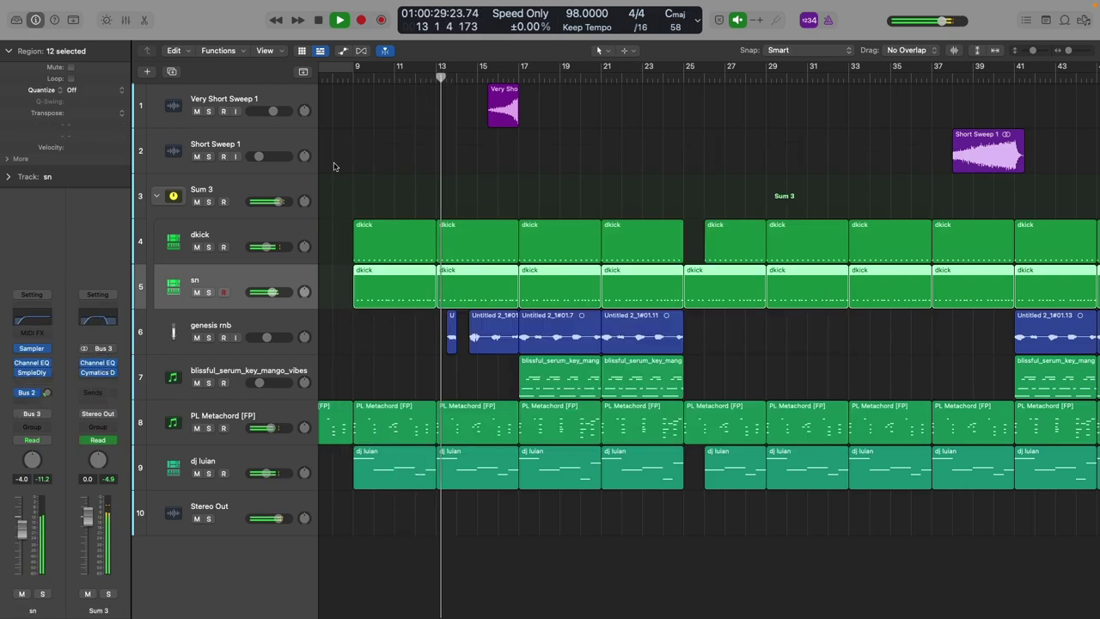
# Shape the Bus 2 reverb aux with a Channel EQ, using a low cut at about 132 Hz and a high cut at about 6 kHz.
pyautogui.click(35, 393)
pyautogui.click(96, 319)
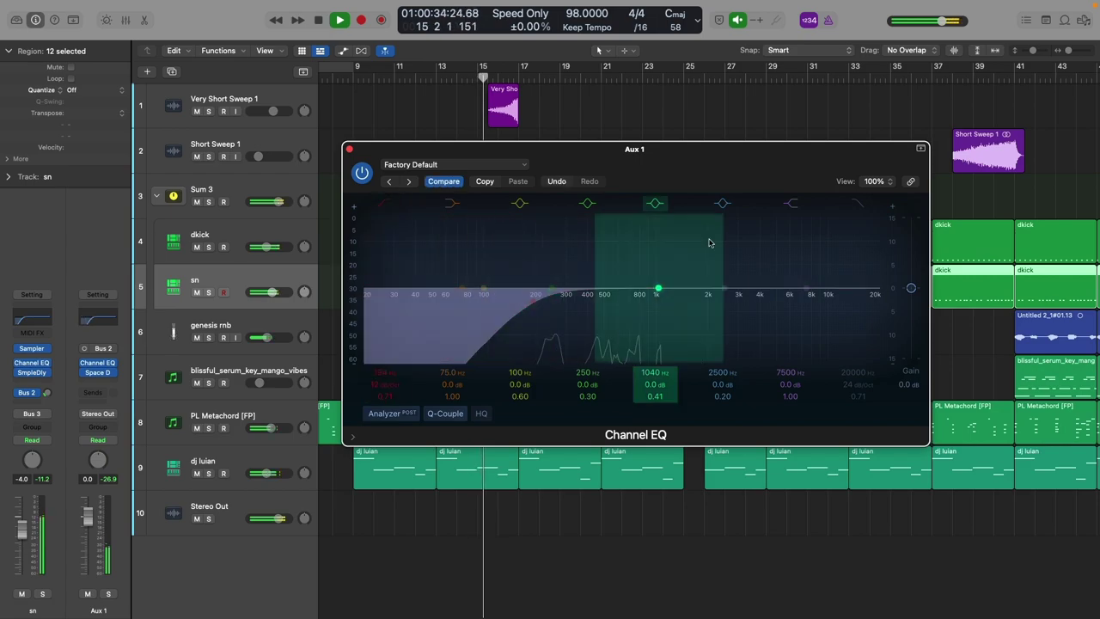
pyautogui.click(857, 204)
pyautogui.moveTo(868, 320); pyautogui.dragTo(783, 324)
pyautogui.moveTo(535, 329); pyautogui.dragTo(488, 330)
pyautogui.moveTo(791, 325)
pyautogui.mouseDown()
pyautogui.moveTo(776, 324)
pyautogui.moveTo(786, 324)
pyautogui.mouseUp()
pyautogui.moveTo(487, 330); pyautogui.dragTo(503, 332)
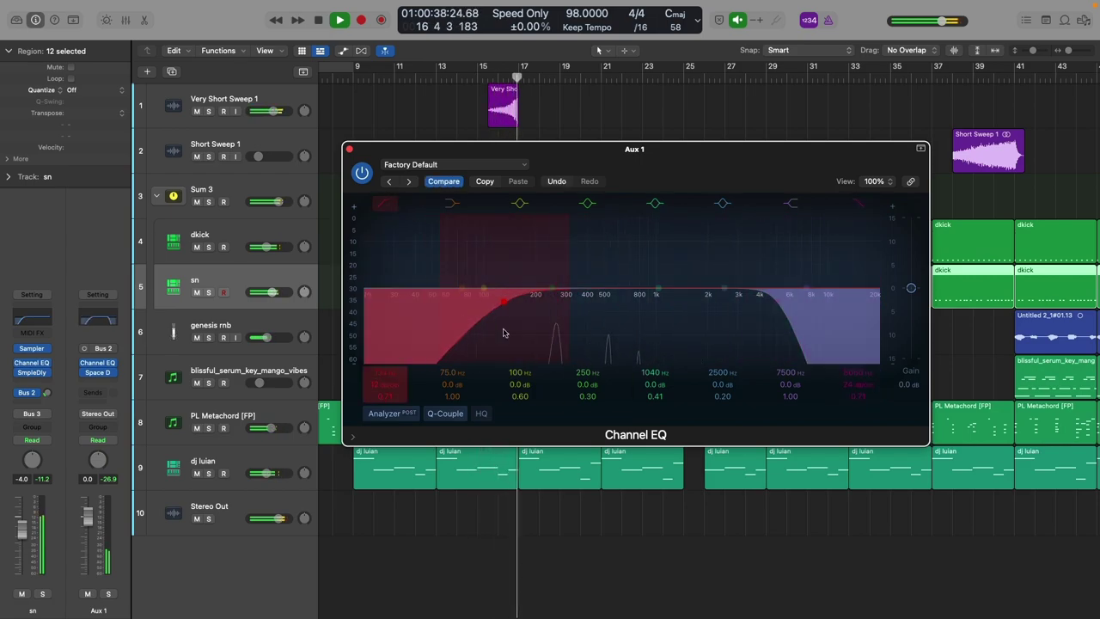
pyautogui.click(349, 150)
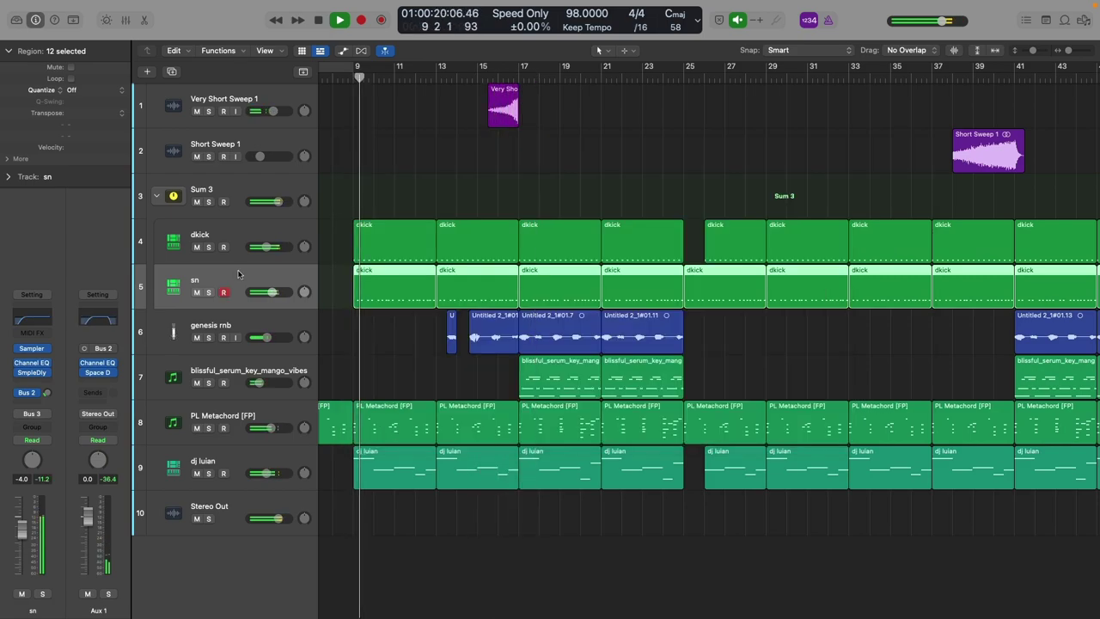
# Retune the Aux 1 EQ to a 177 Hz low cut and roughly 3 kHz high cut, and lower the sn send to -31.4 dB.
pyautogui.click(97, 362)
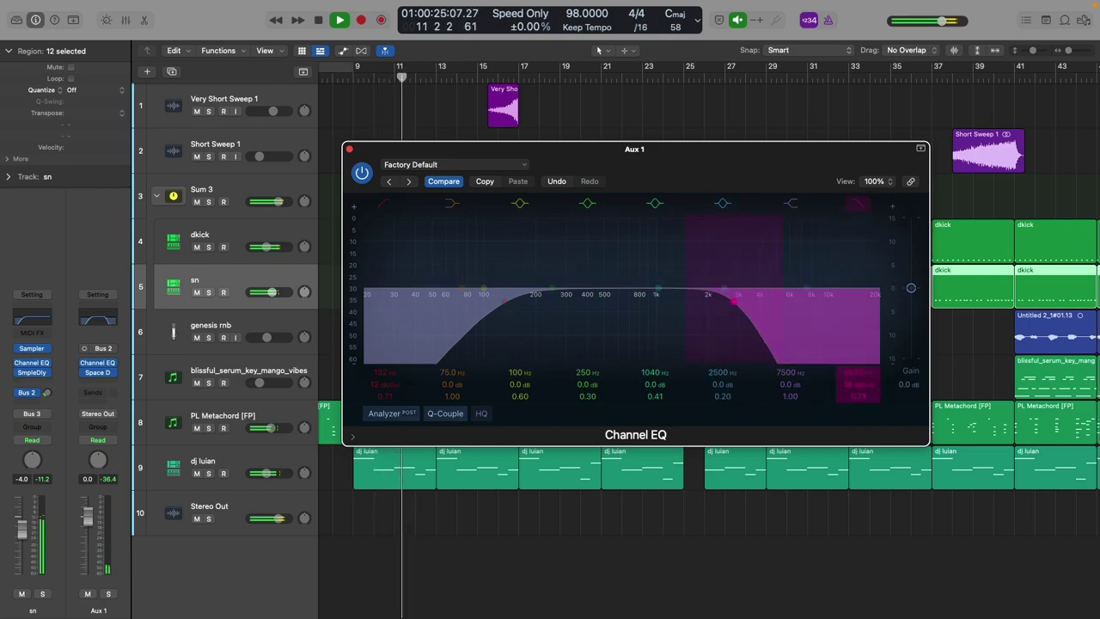
pyautogui.moveTo(735, 300); pyautogui.dragTo(718, 330)
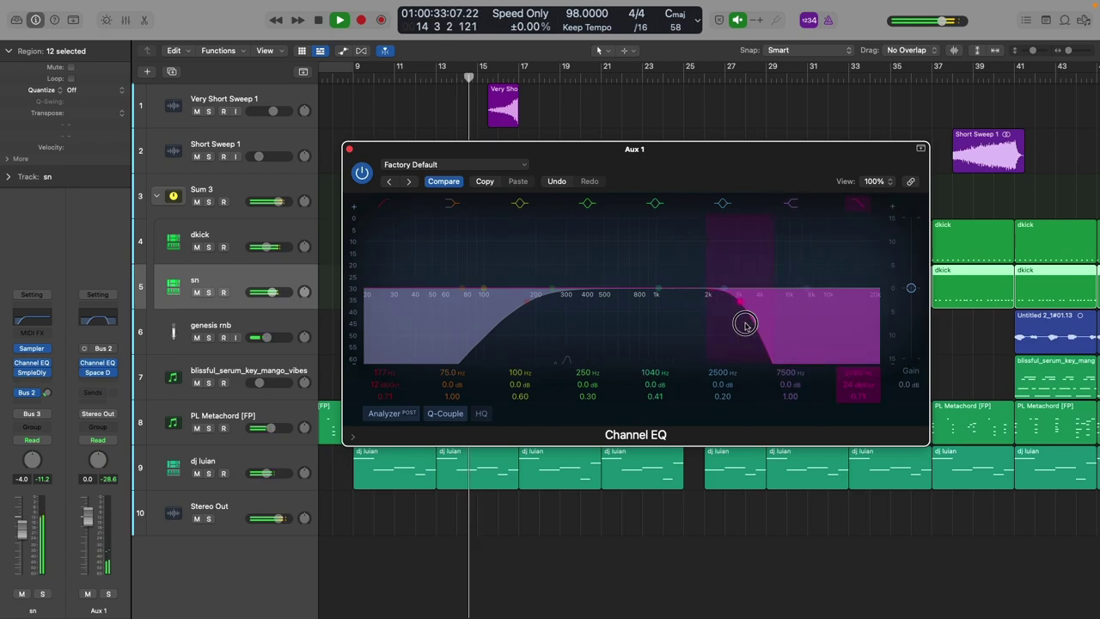
pyautogui.click(350, 149)
pyautogui.moveTo(47, 395)
pyautogui.moveTo(48, 395); pyautogui.dragTo(50, 403)
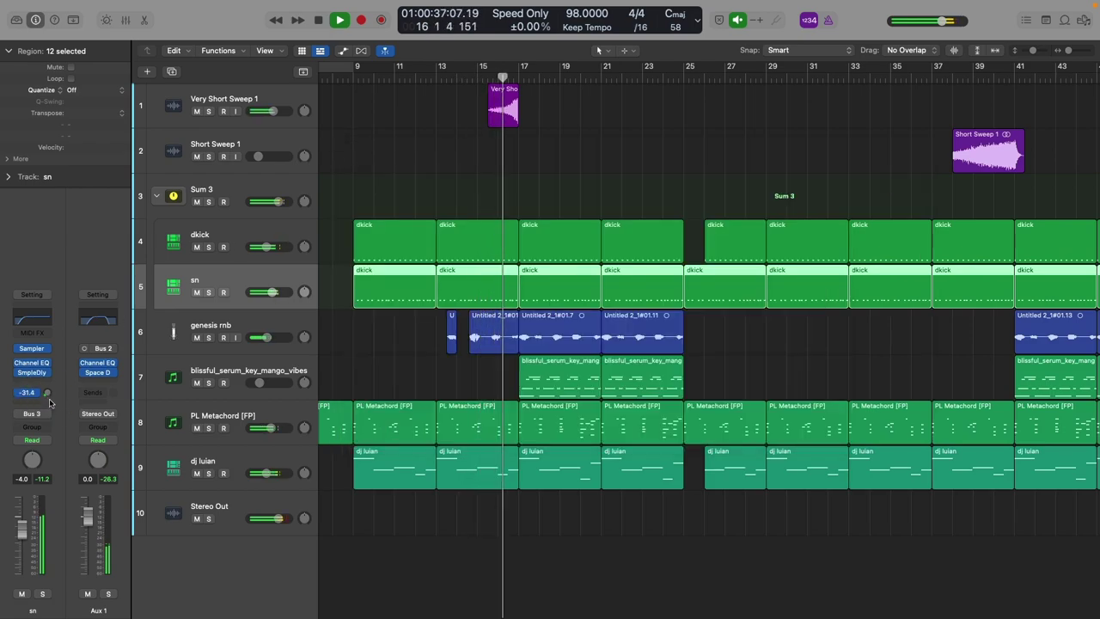
# Lower the genesis rnb track's volume to -11.0 dB.
pyautogui.hscroll(-3, 399, 153)
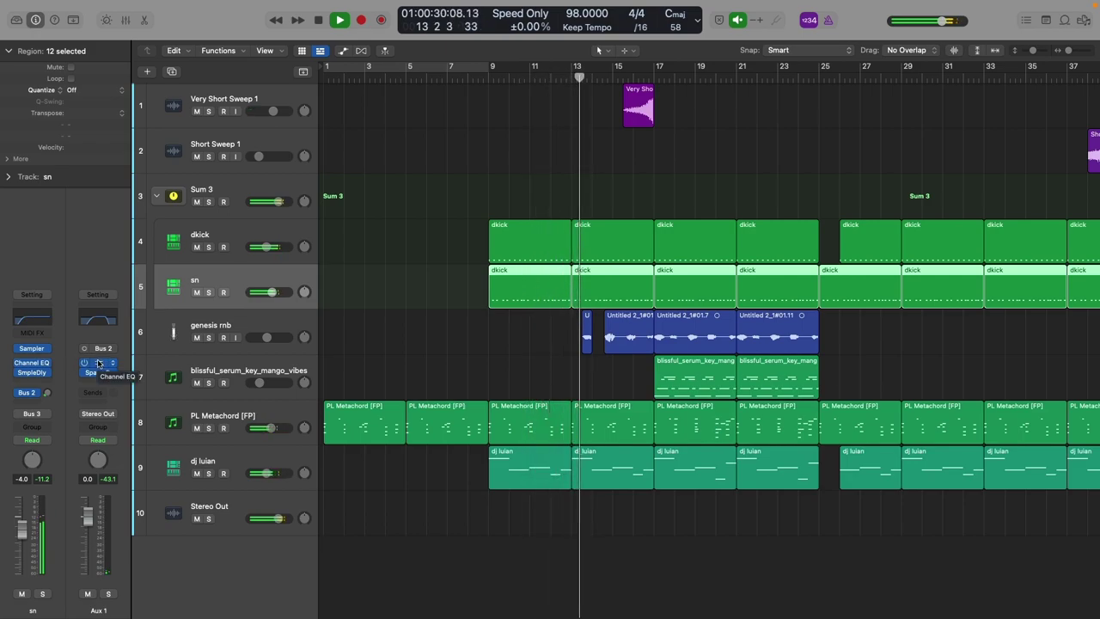
pyautogui.click(417, 344)
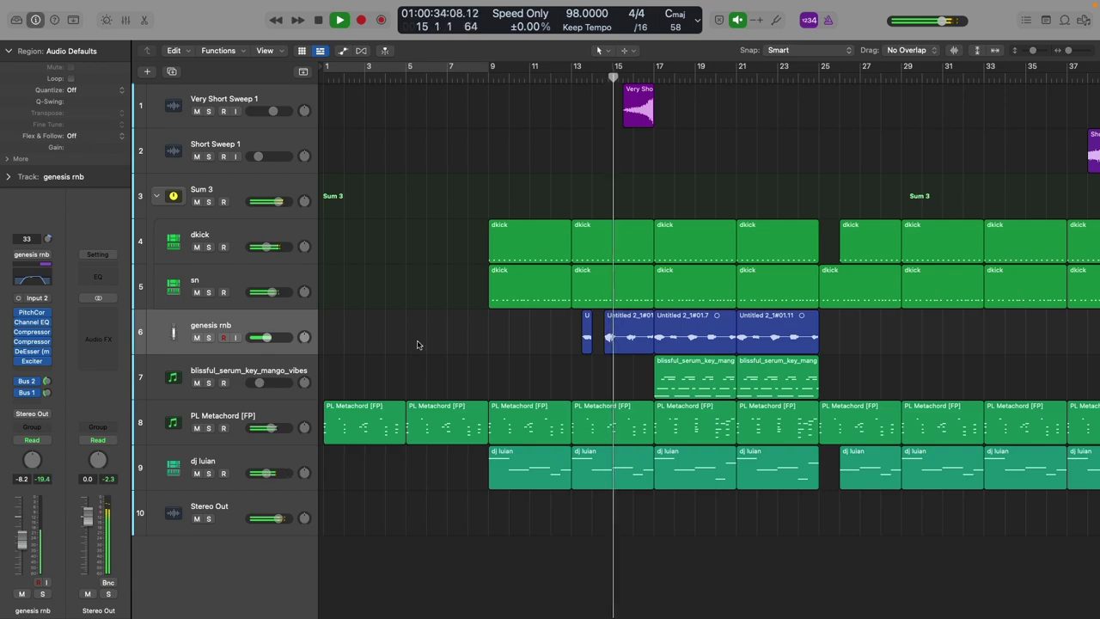
pyautogui.moveTo(27, 539); pyautogui.dragTo(26, 542)
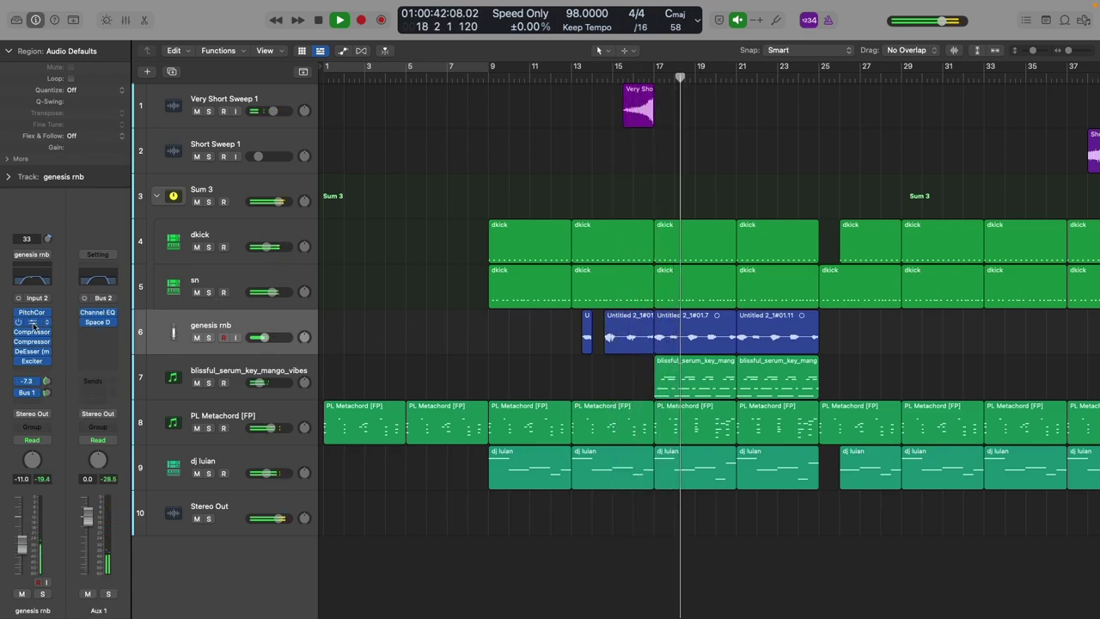
# Insert Vocal Transformer after the pitch correction on genesis rnb, with Pitch at 0 and Formant at -2.
pyautogui.click(32, 370)
pyautogui.moveTo(90, 506)
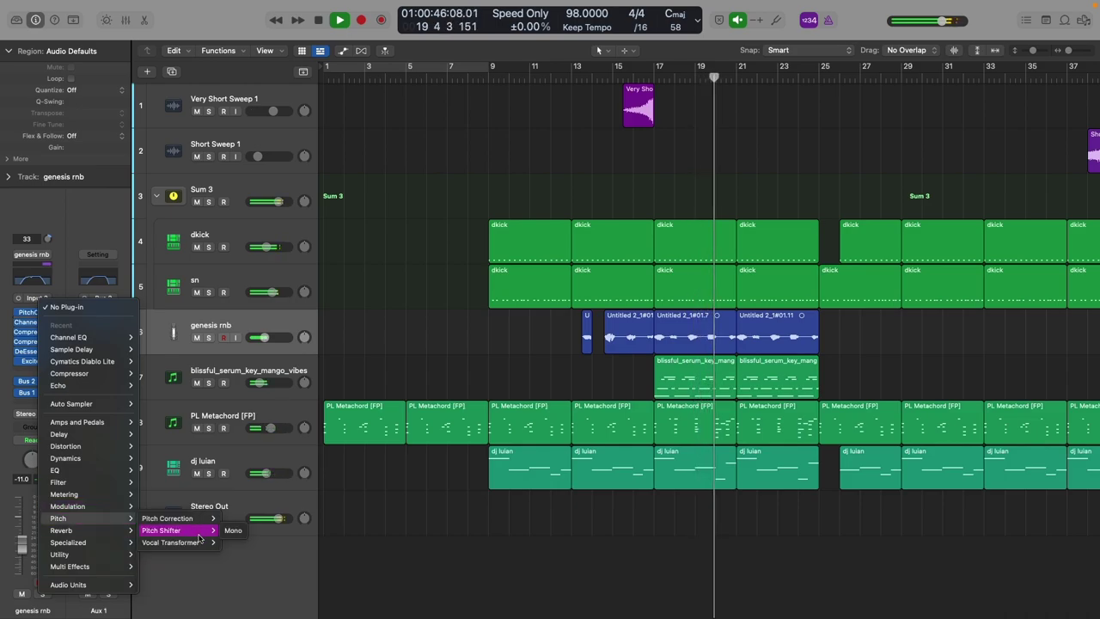
pyautogui.click(172, 542)
pyautogui.click(569, 79)
pyautogui.moveTo(368, 238); pyautogui.dragTo(369, 232)
pyautogui.moveTo(547, 236); pyautogui.dragTo(549, 243)
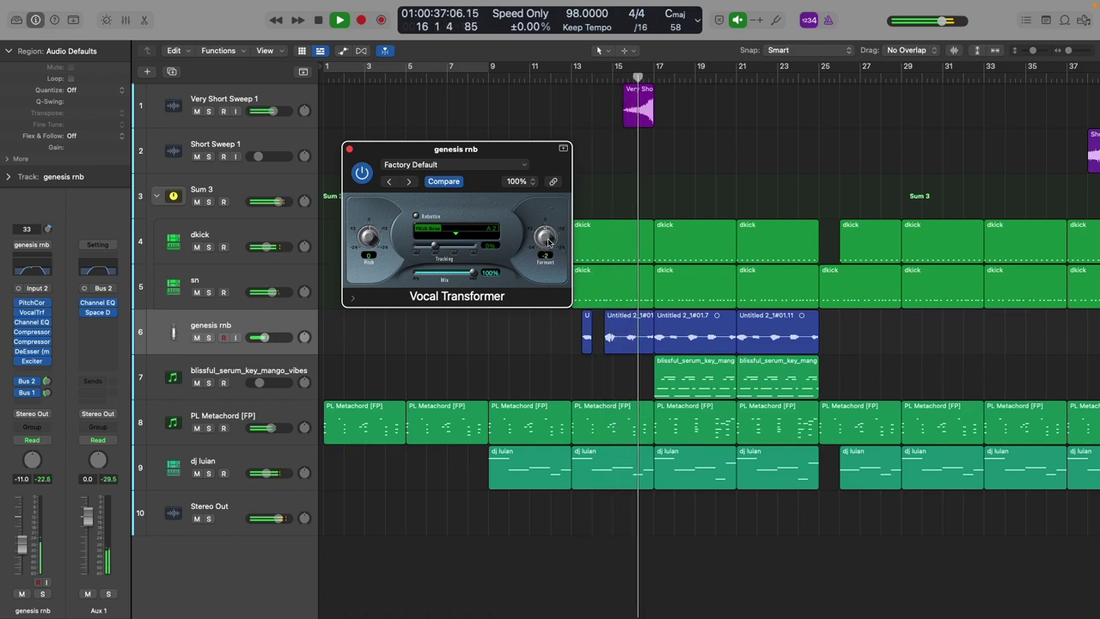
pyautogui.click(348, 148)
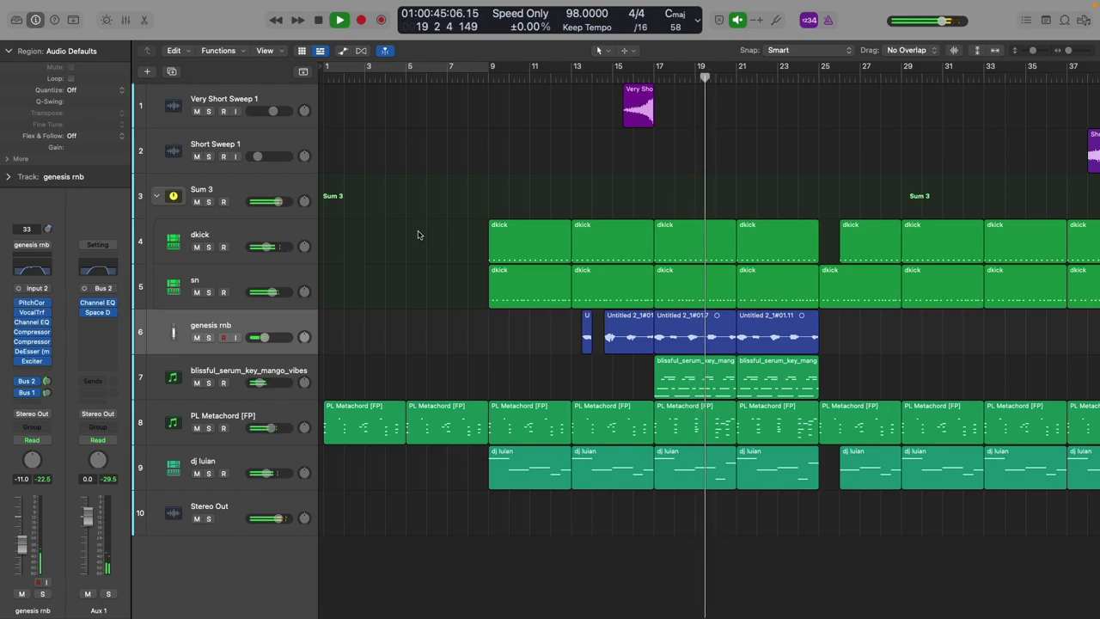
# Insert a Pedalboard on the blissful_serum_key_mango_vibes track and add the Happy Face Fuzz pedal.
pyautogui.click(250, 374)
pyautogui.click(32, 379)
pyautogui.moveTo(69, 516)
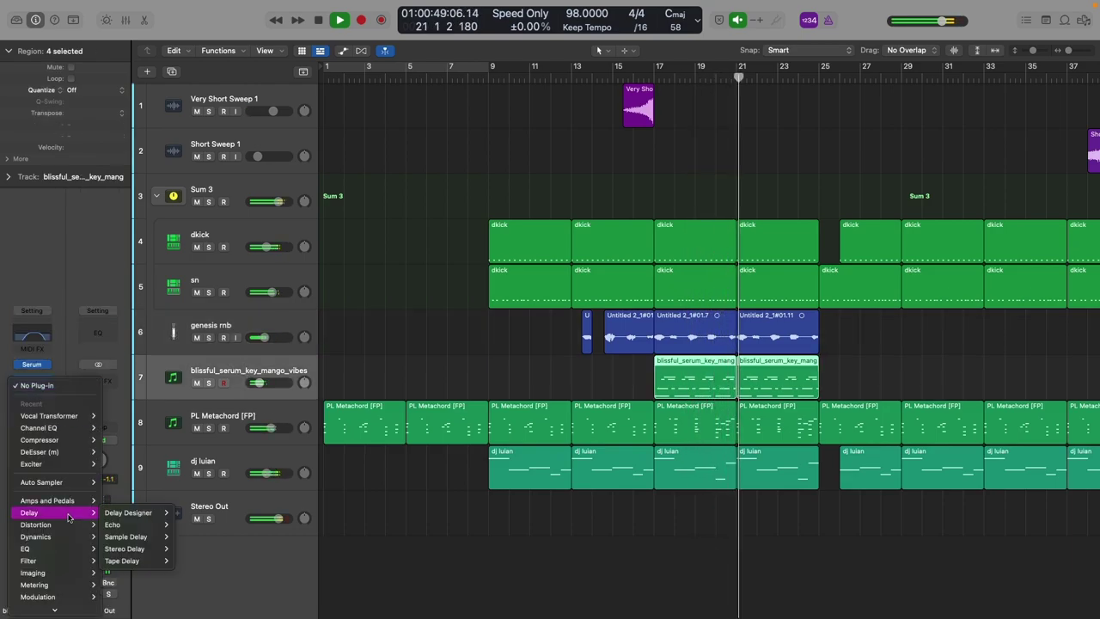
pyautogui.moveTo(47, 500)
pyautogui.moveTo(159, 522)
pyautogui.click(203, 524)
pyautogui.moveTo(978, 296); pyautogui.dragTo(459, 297)
# Set the blissful_serum_key_mango_vibes volume to -12.0 dB and cycle playback over bars 17 to 21.
pyautogui.moveTo(258, 383); pyautogui.dragTo(263, 382)
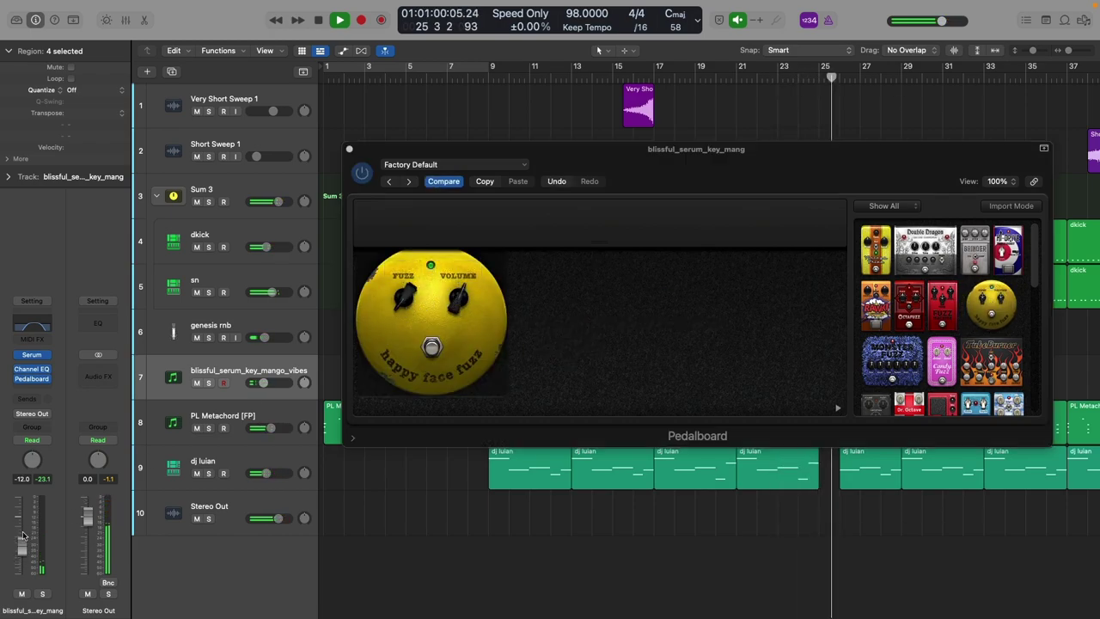
pyautogui.moveTo(692, 162); pyautogui.dragTo(715, 413)
pyautogui.click(655, 78)
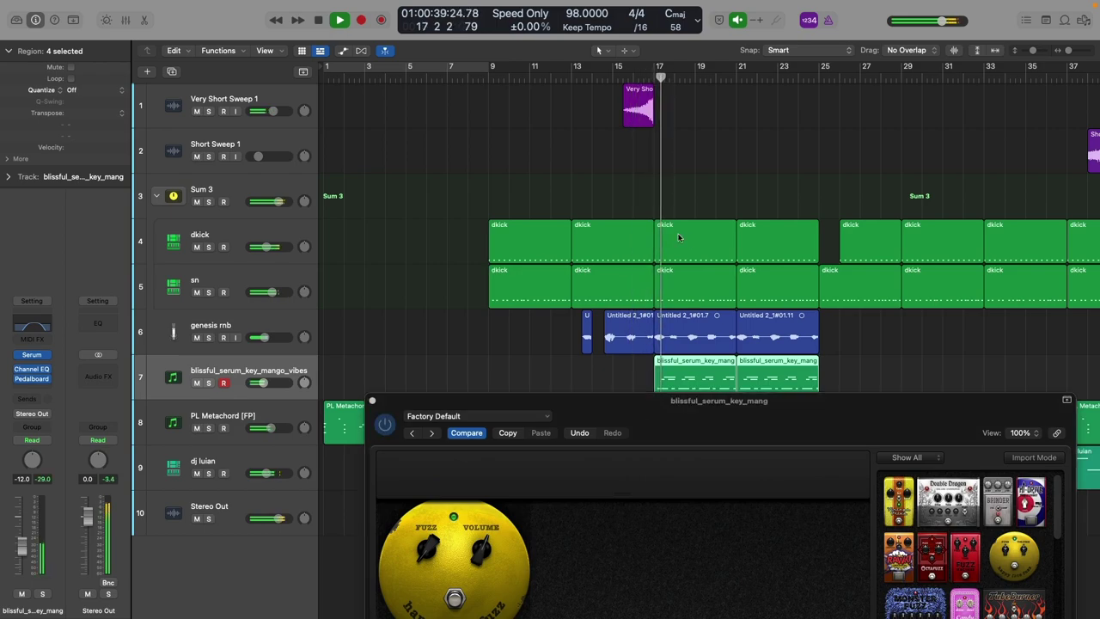
pyautogui.click(656, 68)
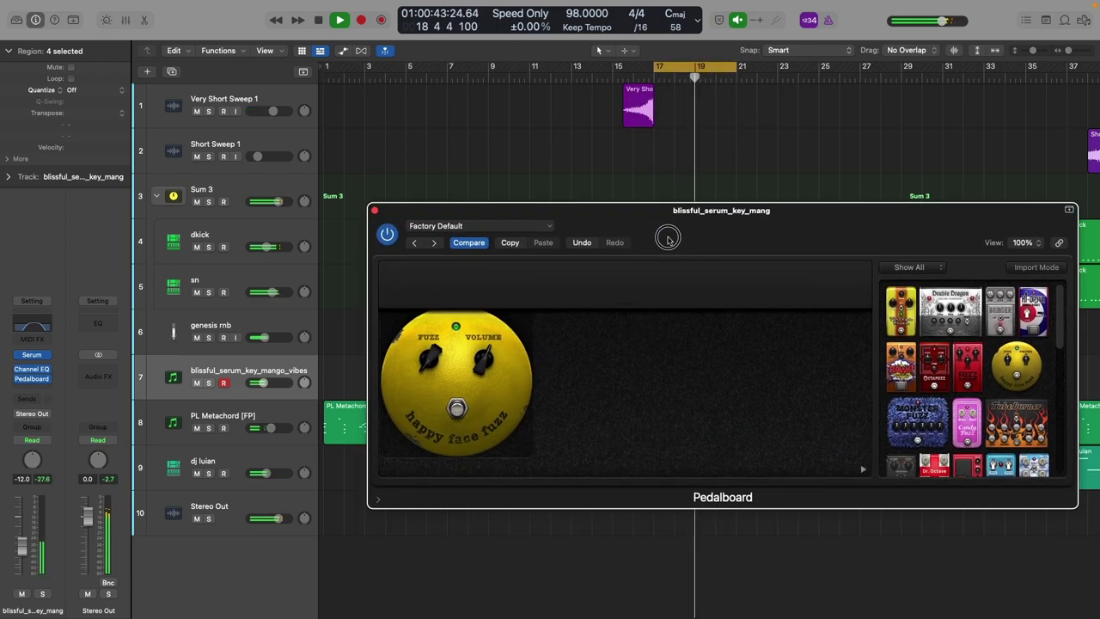